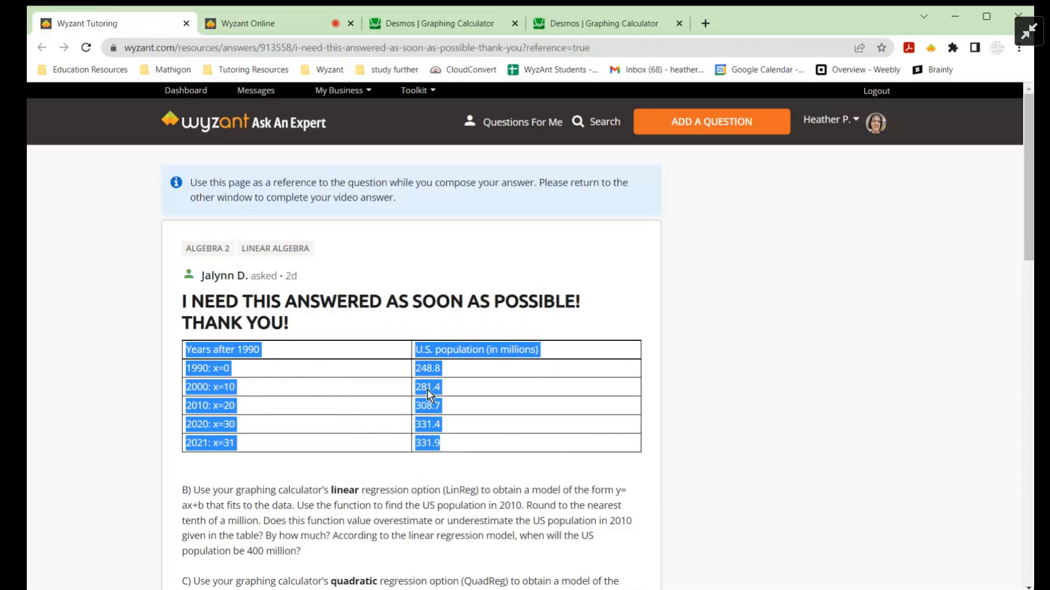
Switch to Desmos and paste the copied table of years after 1990 and U.S. population into the first expression line
click(412, 22)
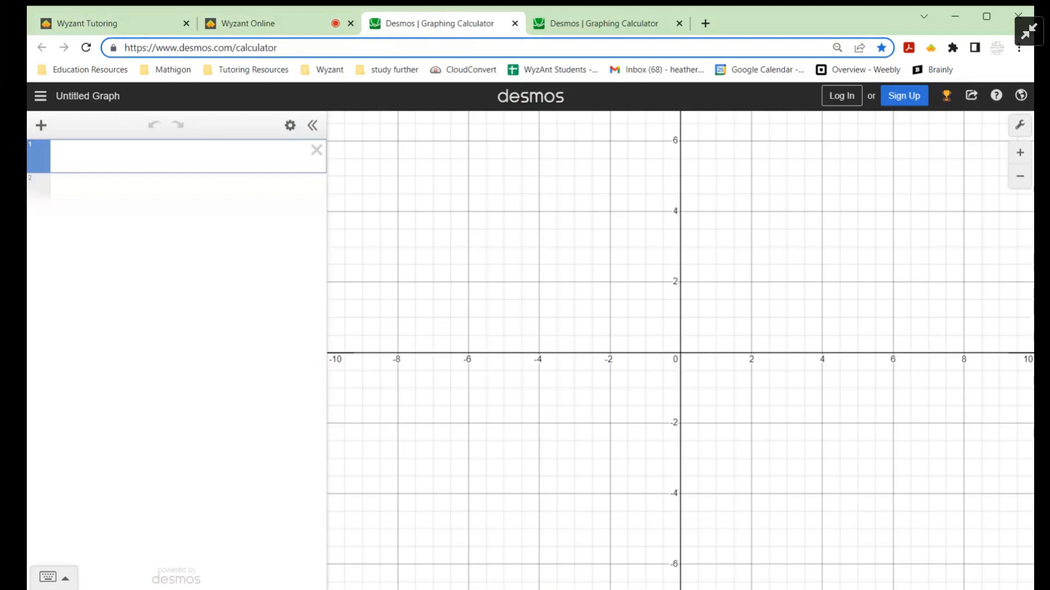
click(129, 157)
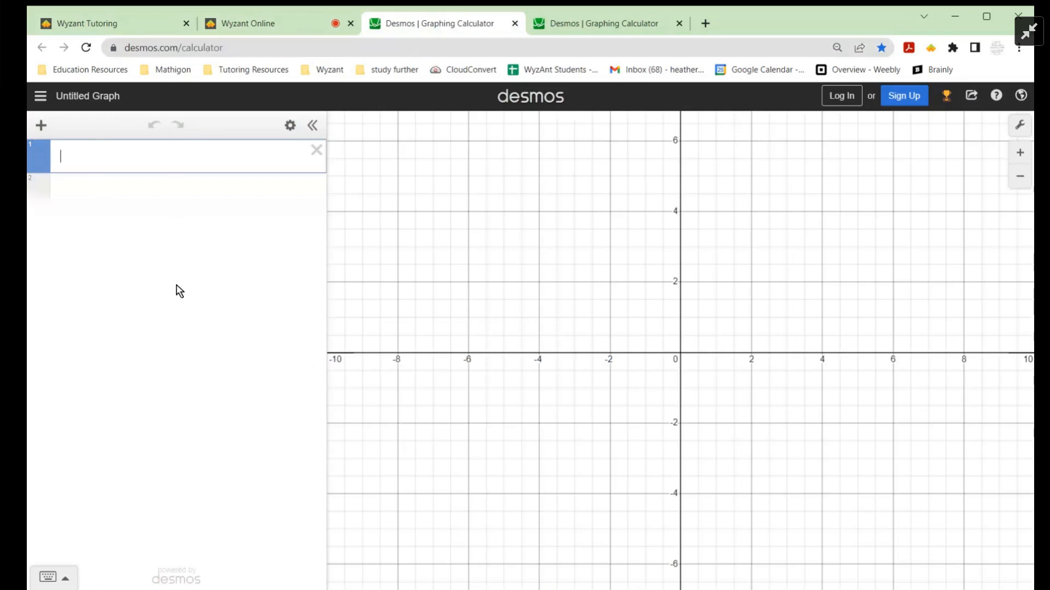
text(1990:x = 0	248.8 2000:x = 10	281.4 2010:x = 20	308.7 2020:x = 30	331.4 2021:x = 31	331.9)
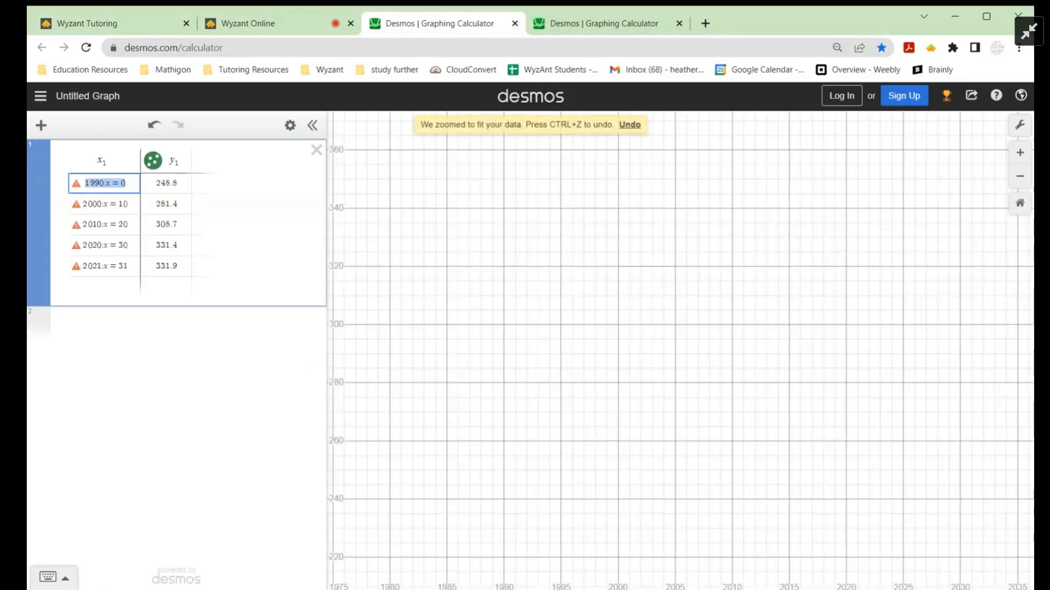
Remove the "1990:x =" prefix from the table's first x value so that only 0 remains
click(121, 183)
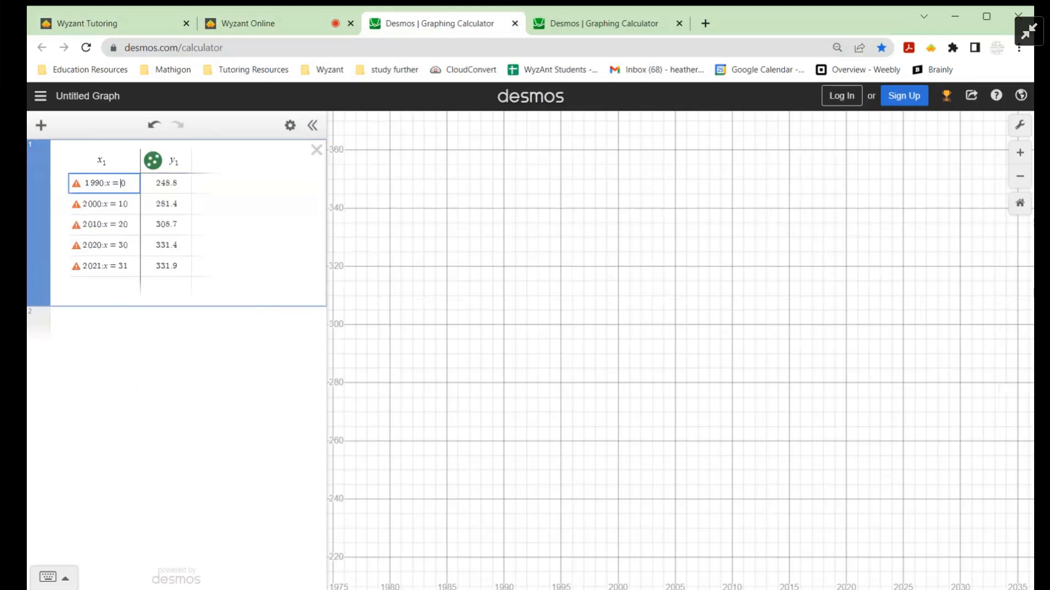
key(shift+Left)
key(shift+Left)
key(shift+Left)
key(shift+Left)
key(shift+Left)
key(shift+Left)
key(shift+Left)
key(BackSpace)
Strip the year prefixes from the other four x values, leaving 10, 20, 30 and 31
drag(118, 204, 31, 204)
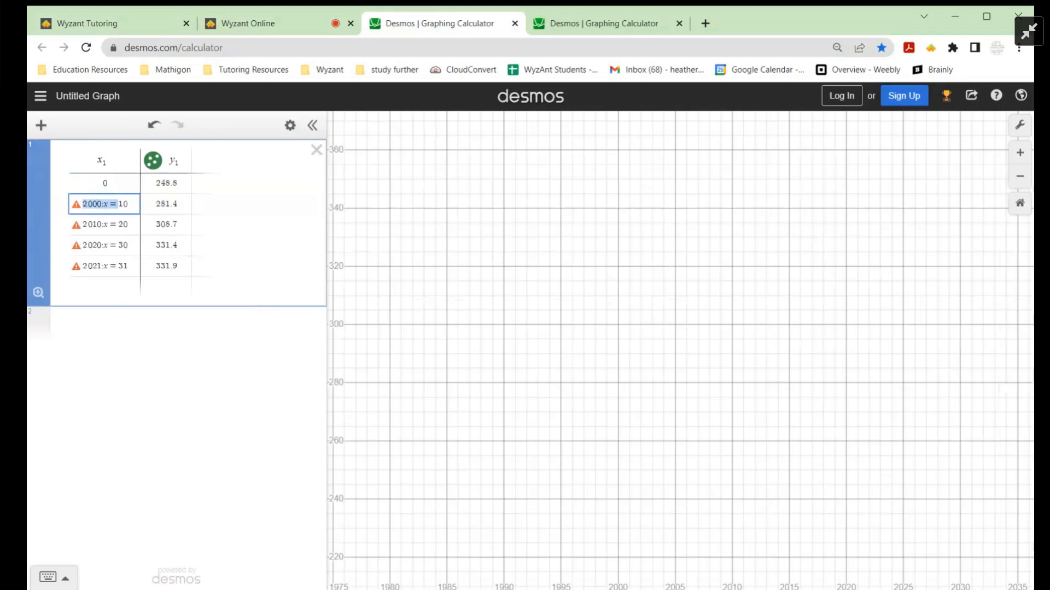
key(BackSpace)
click(118, 225)
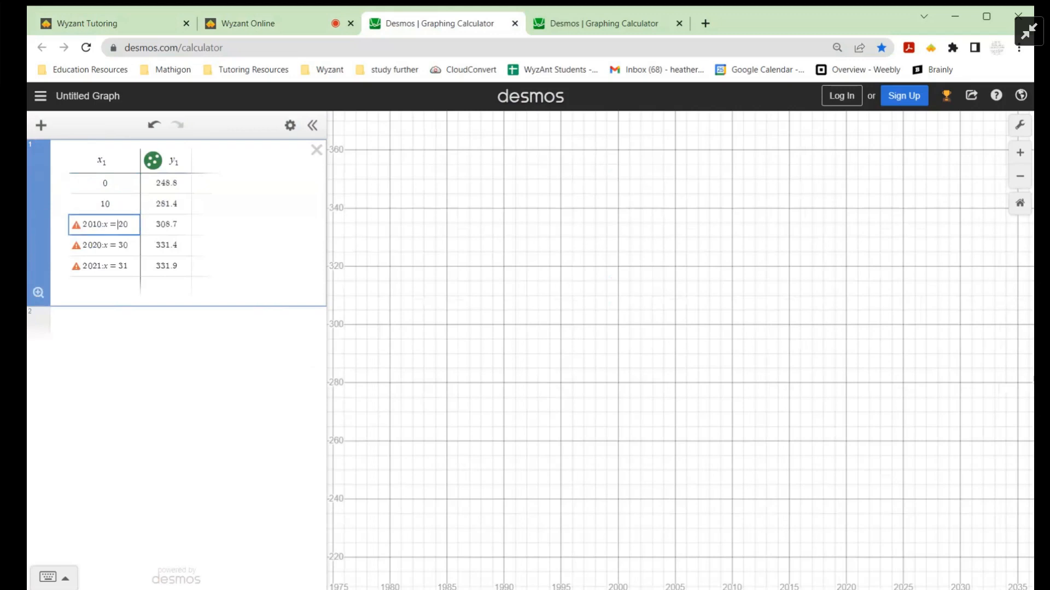
drag(118, 224, 47, 234)
key(BackSpace)
drag(118, 245, 76, 270)
key(BackSpace)
key(BackSpace)
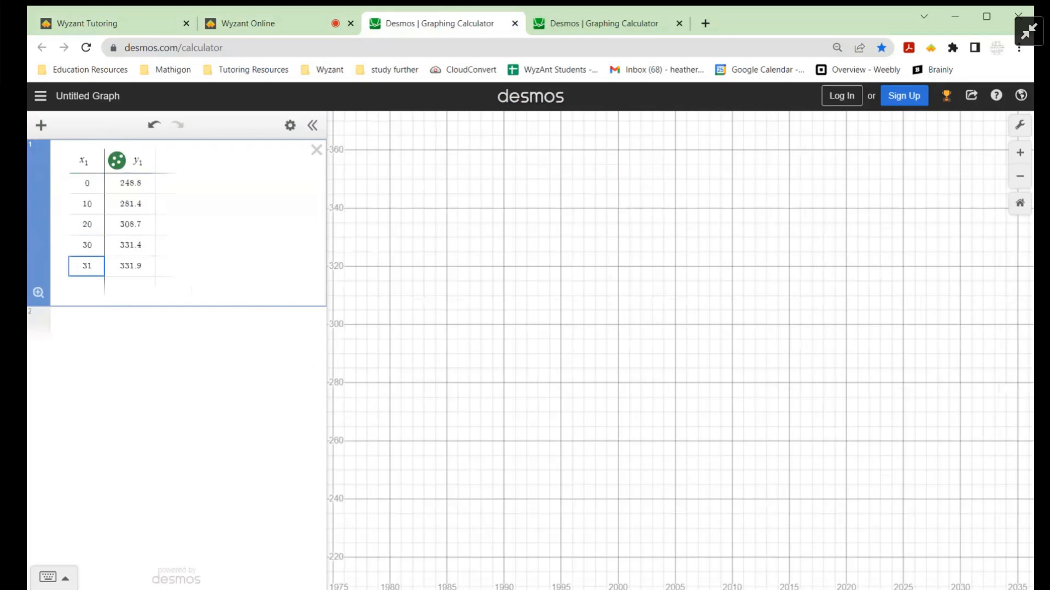
Zoom the graph to fit the table's data points
click(42, 129)
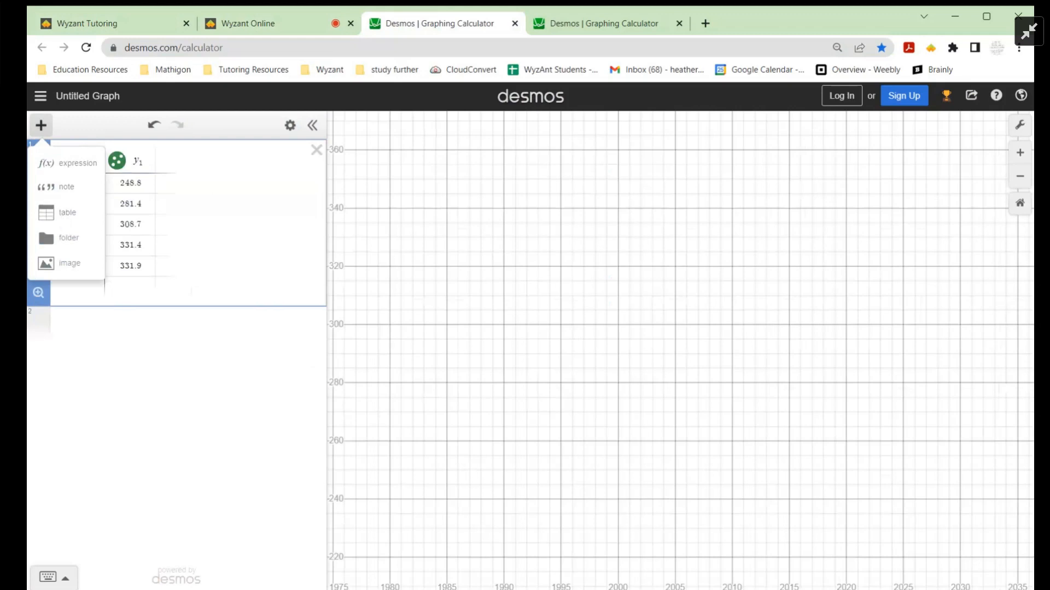
click(220, 126)
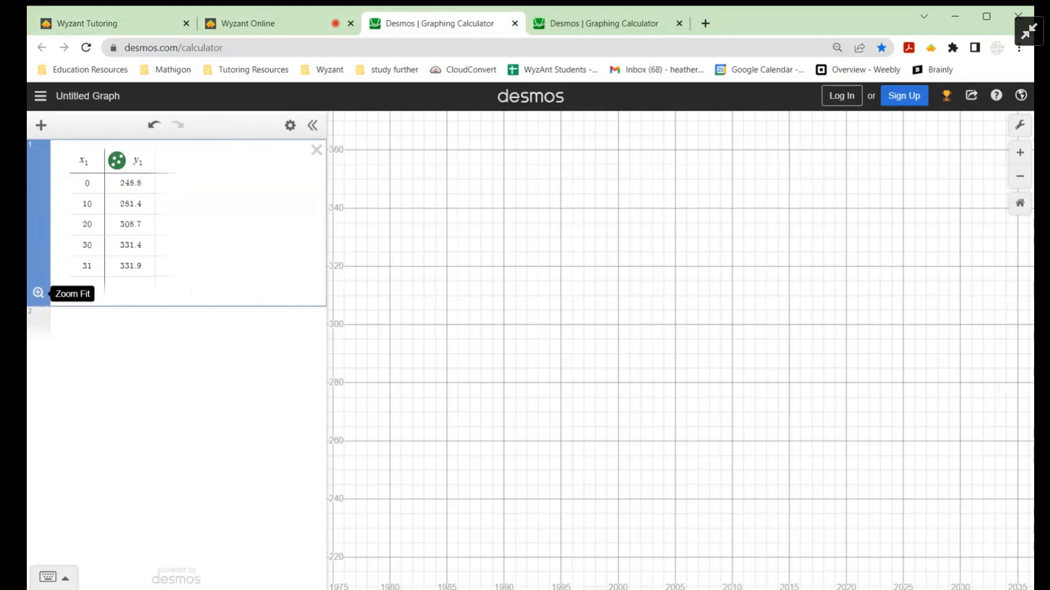
click(38, 293)
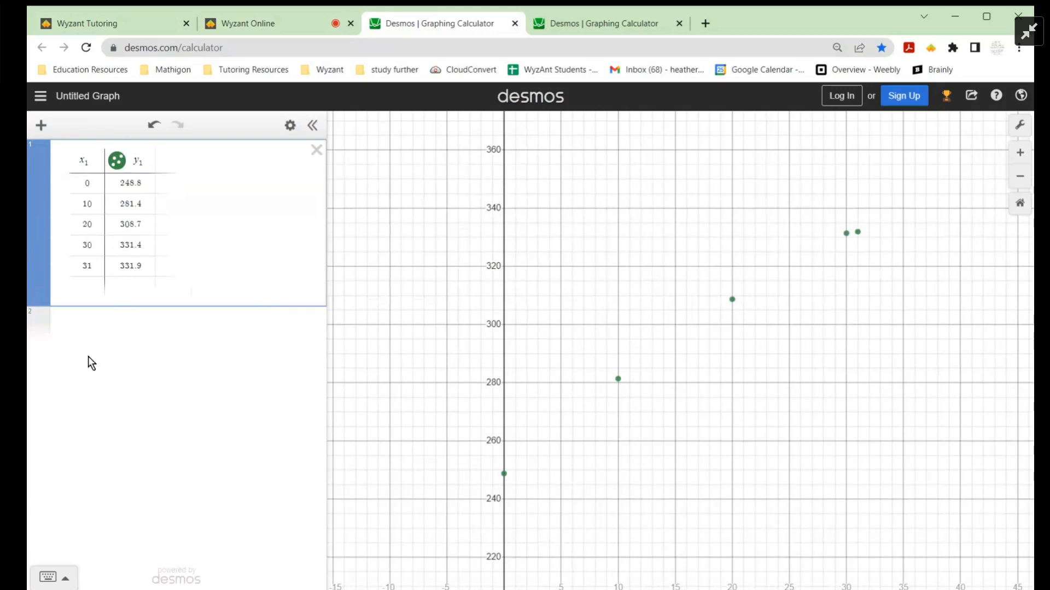
Check the linear regression task on the Wyzant page and enter the model y1 ~ mx1 + b below the table in Desmos
click(135, 28)
scroll(457, 435, down, 2)
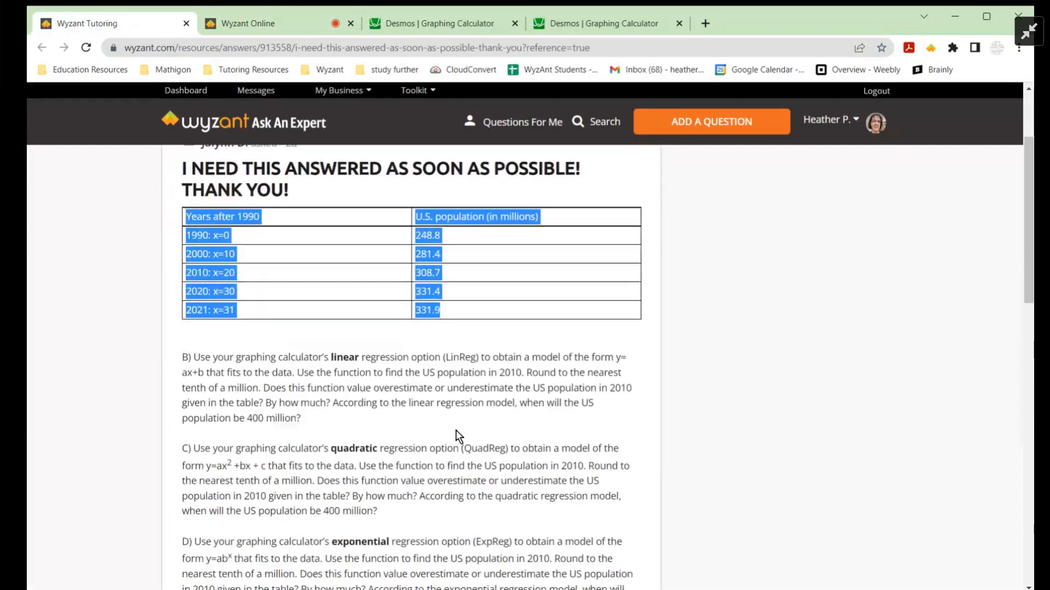
scroll(457, 436, down, 2)
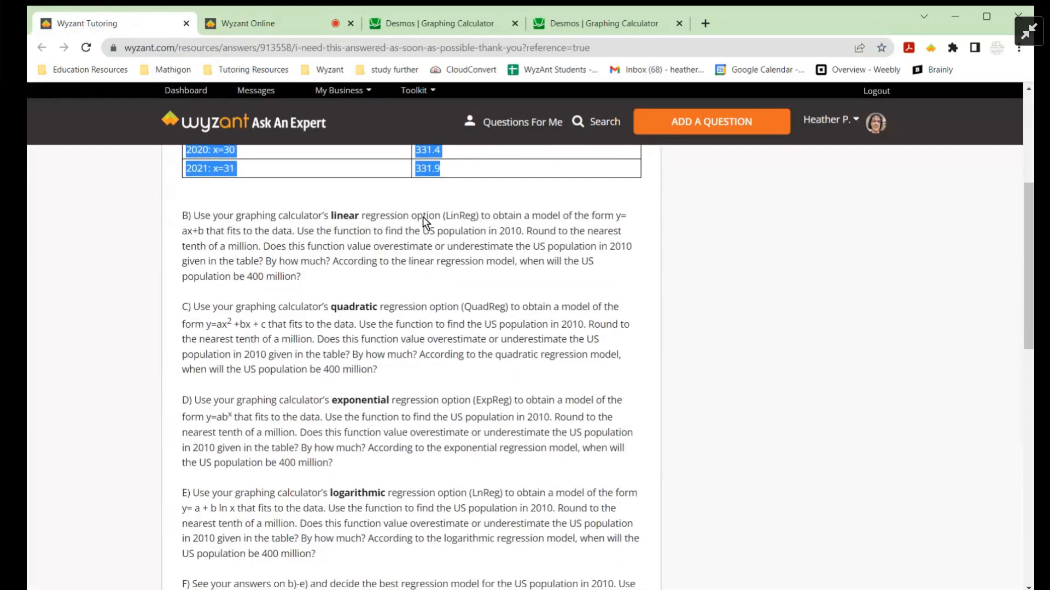
click(381, 25)
click(77, 322)
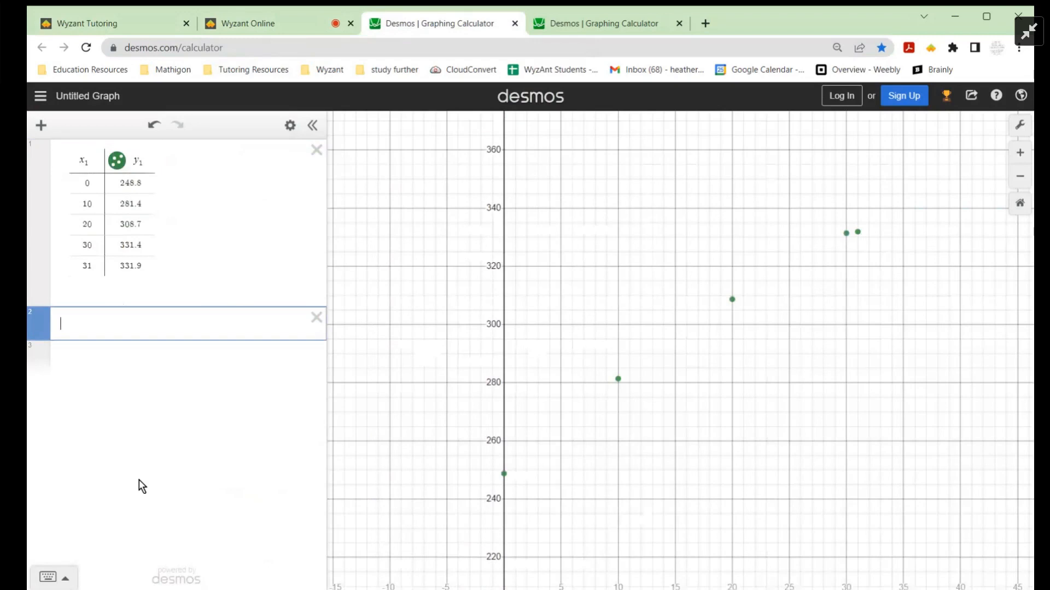
text(y1 )
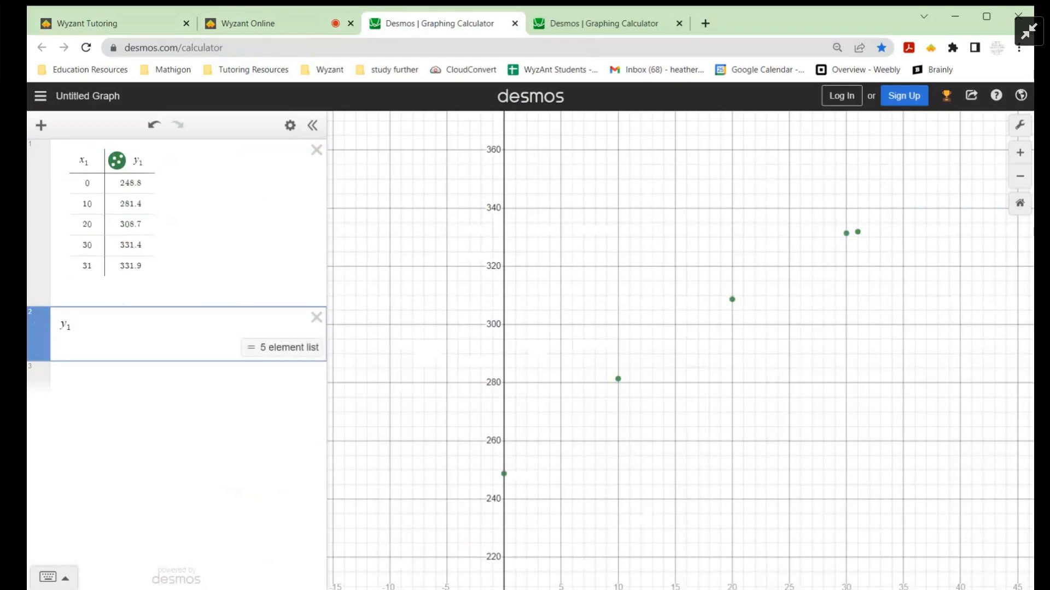
text(~)
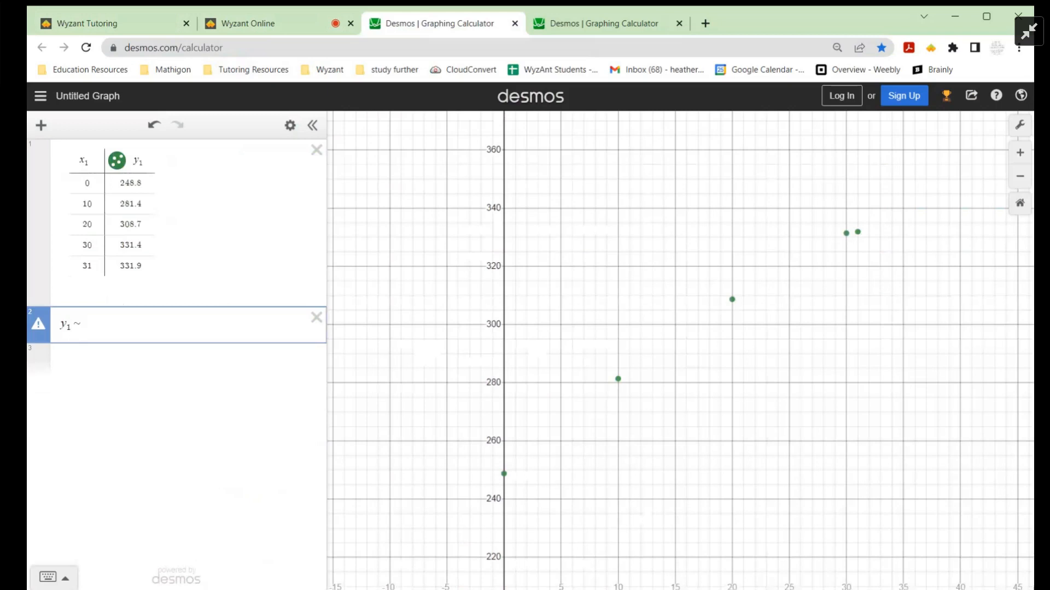
text(mx1)
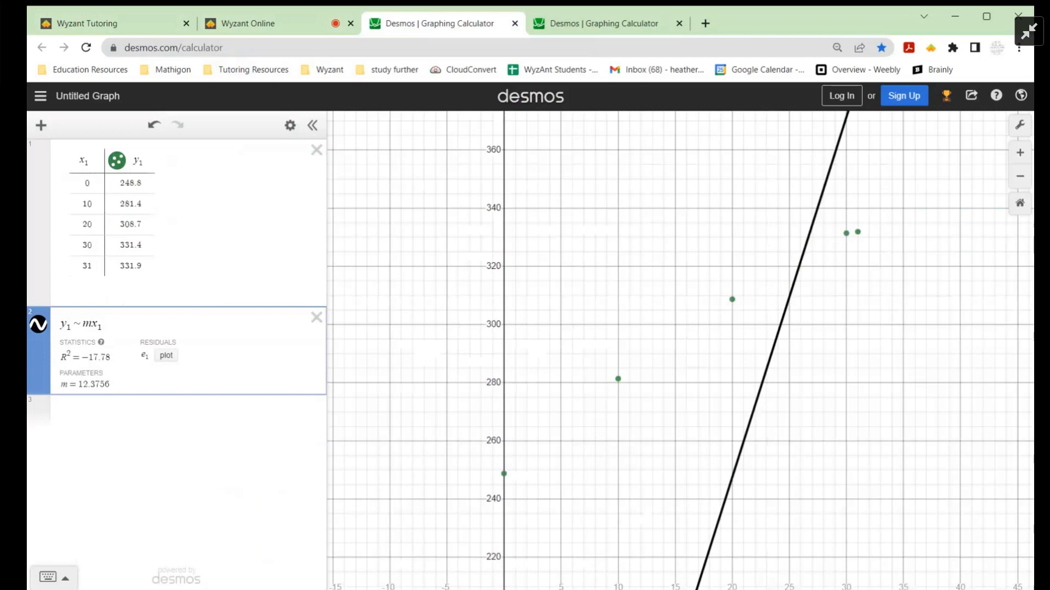
text(+b)
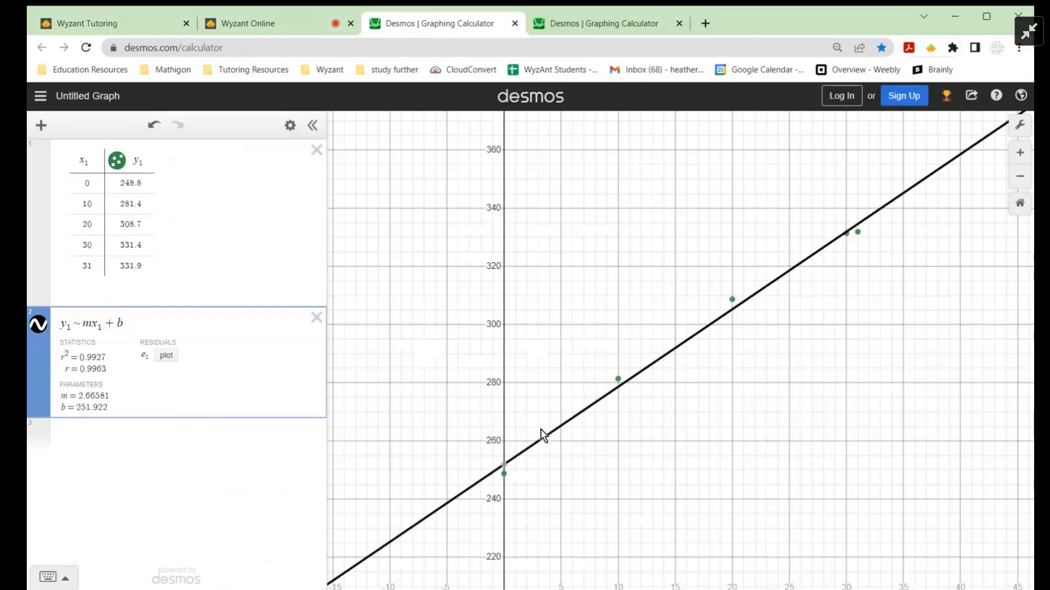
Review part B on the Wyzant page and find the 2010 row in the population table
mouse_move(504, 472)
click(119, 24)
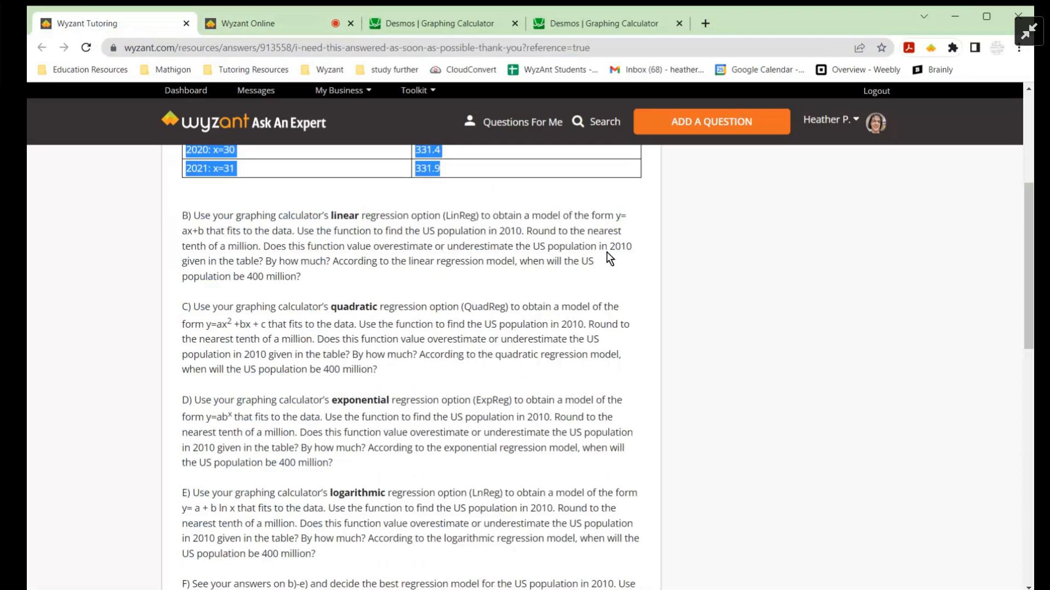
scroll(411, 317, up, 1)
scroll(411, 316, up, 1)
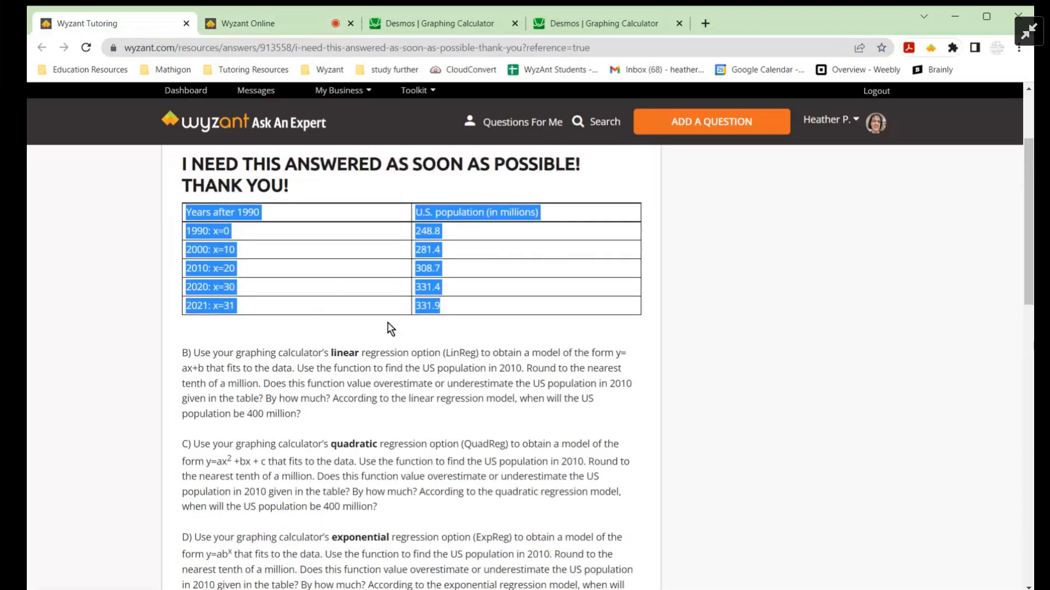
click(235, 270)
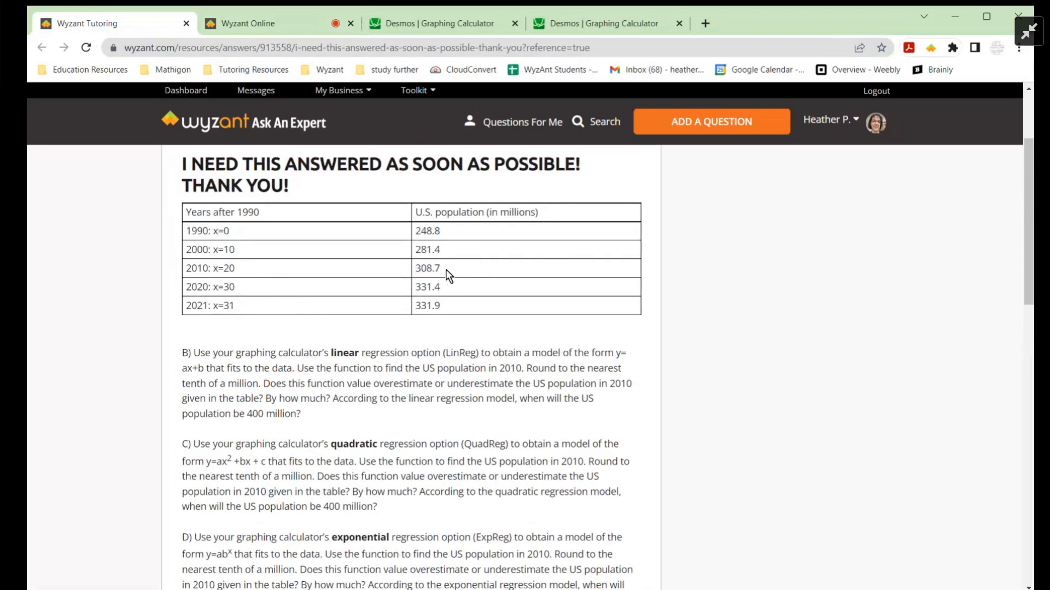
Trace the regression line in Desmos at x = 0 and x = 10, comparing it with the data points and part B's question
click(399, 25)
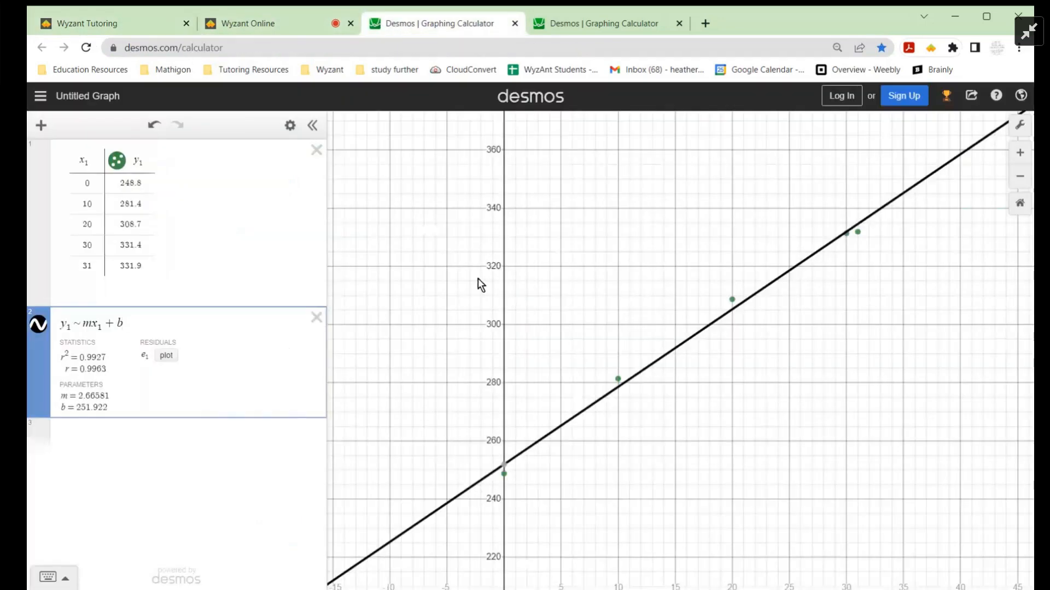
click(505, 467)
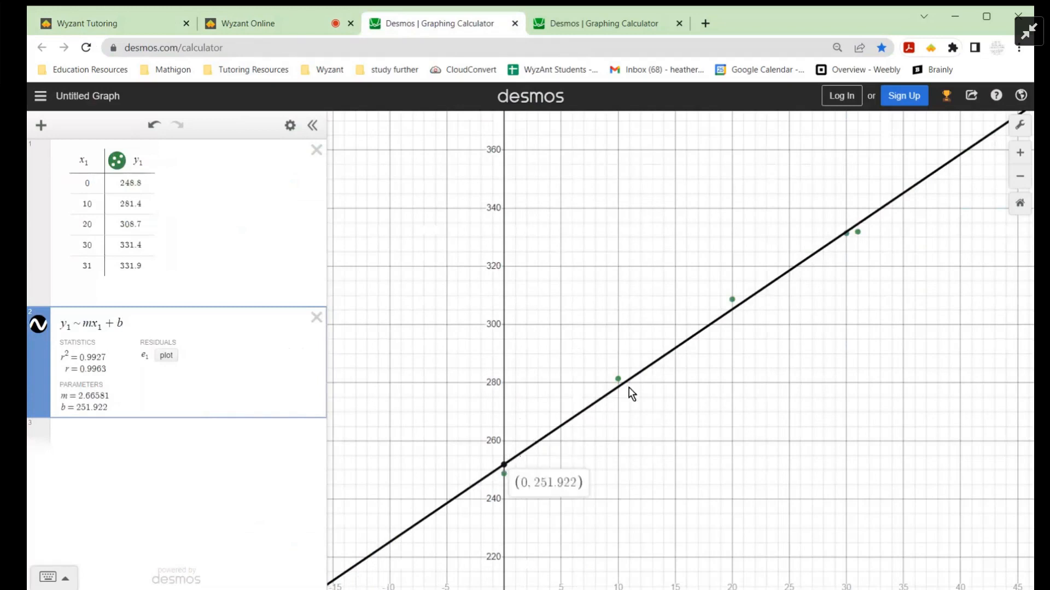
click(506, 467)
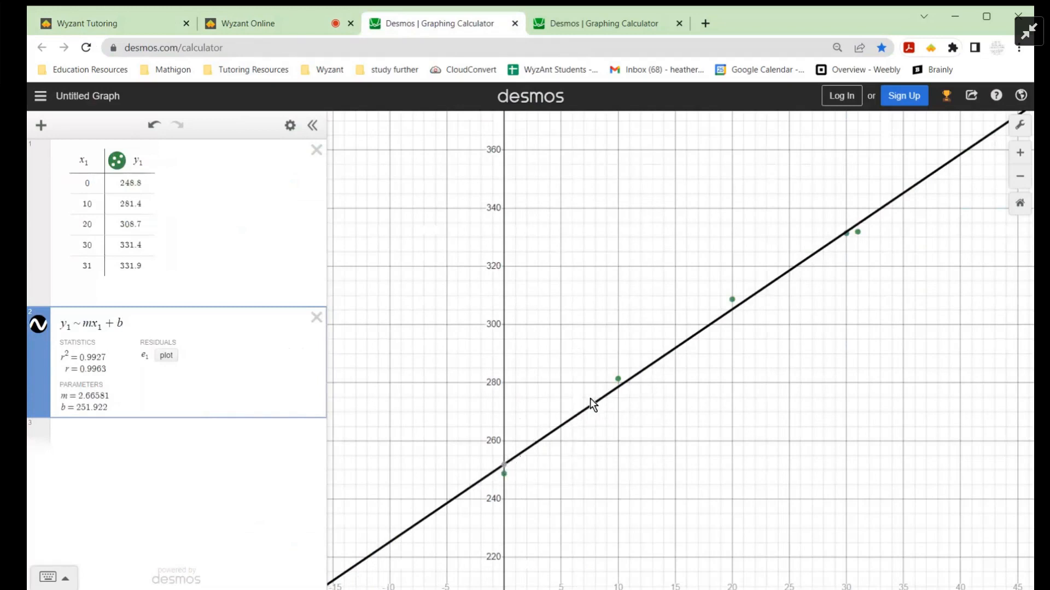
click(620, 387)
drag(621, 392, 620, 390)
click(145, 28)
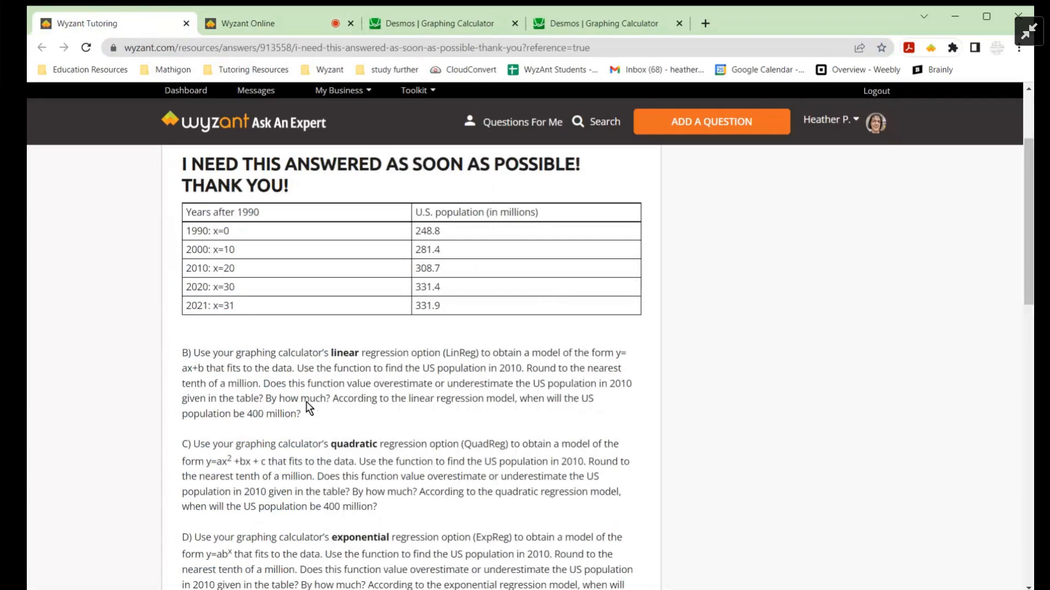
click(413, 23)
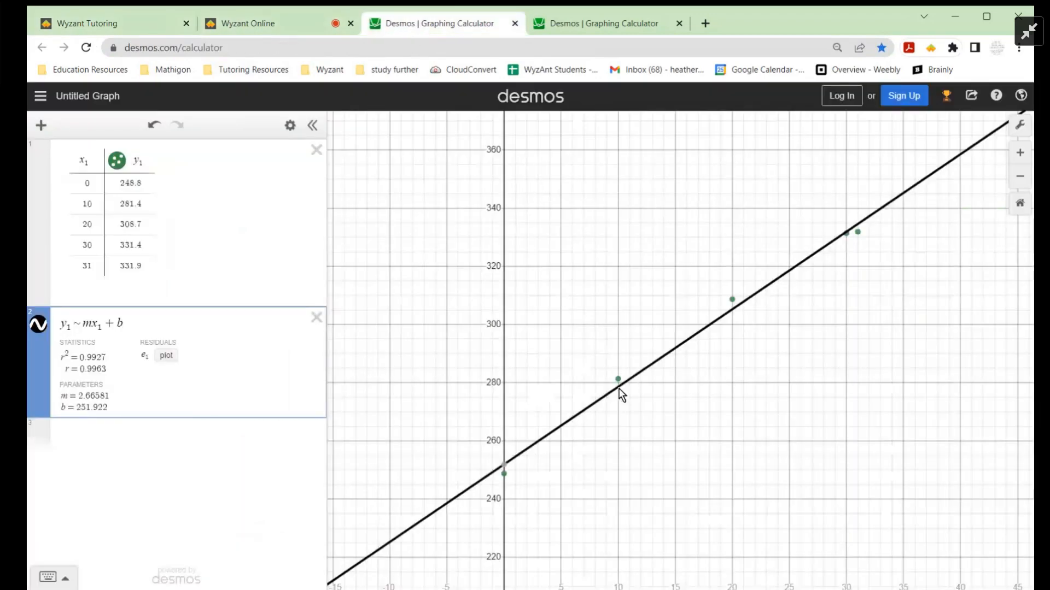
mouse_move(620, 389)
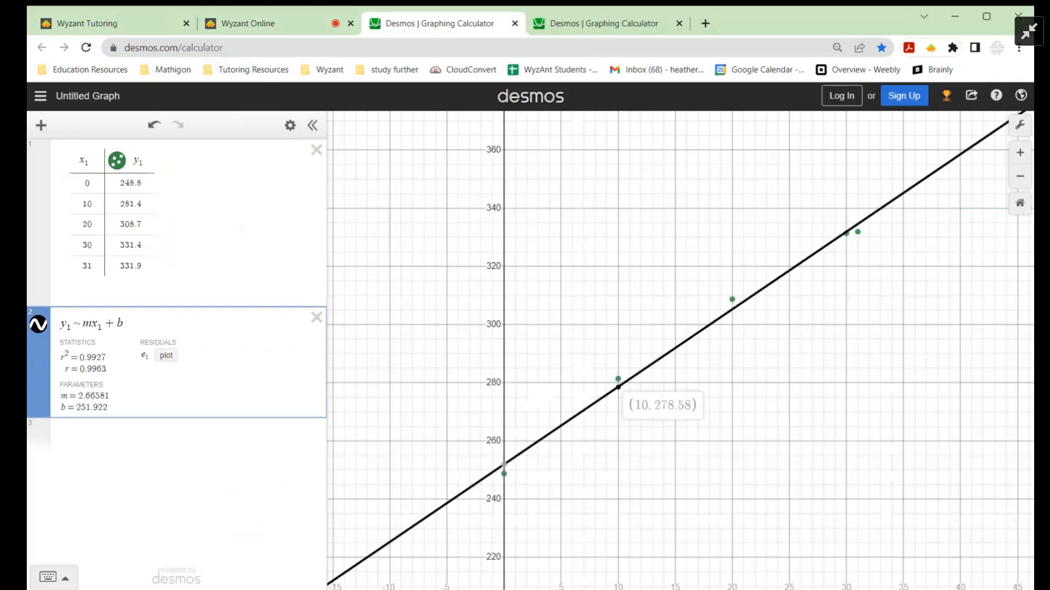
click(619, 379)
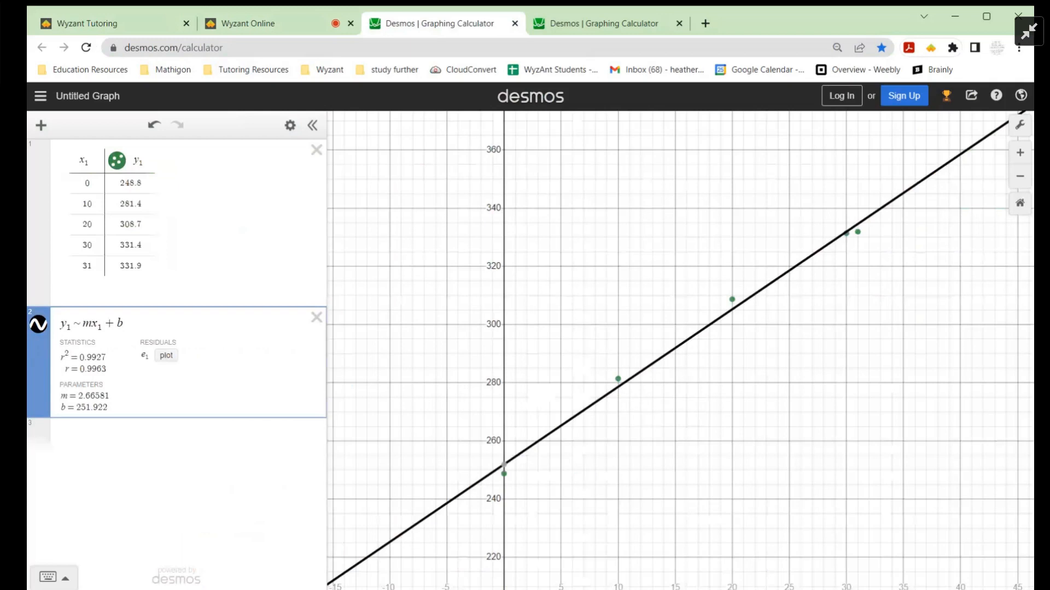
Reread part B on Wyzant and trace the regression line in Desmos to where the population reaches 400 million
click(144, 28)
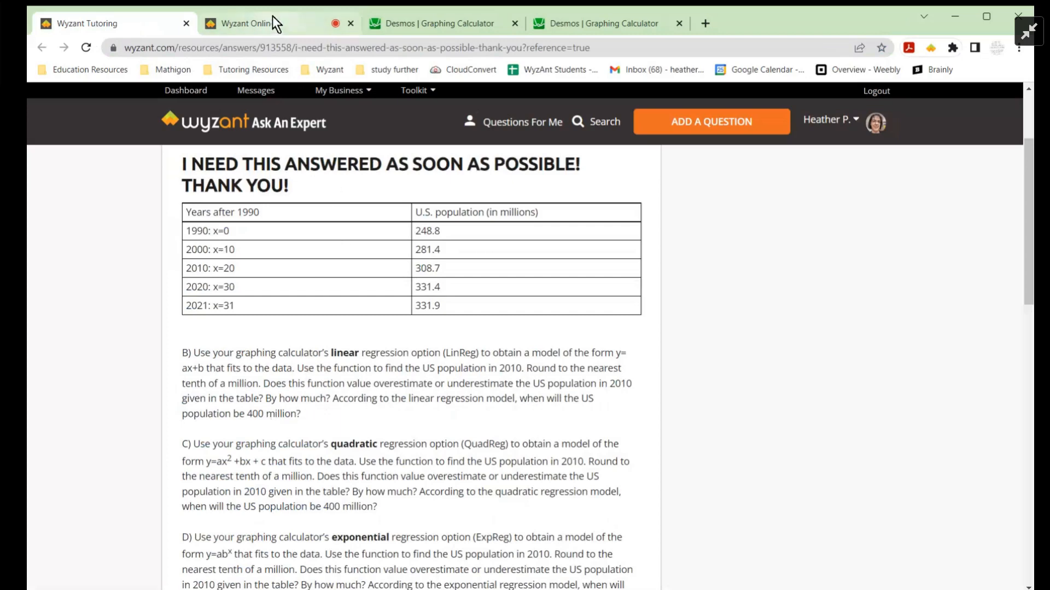
click(418, 25)
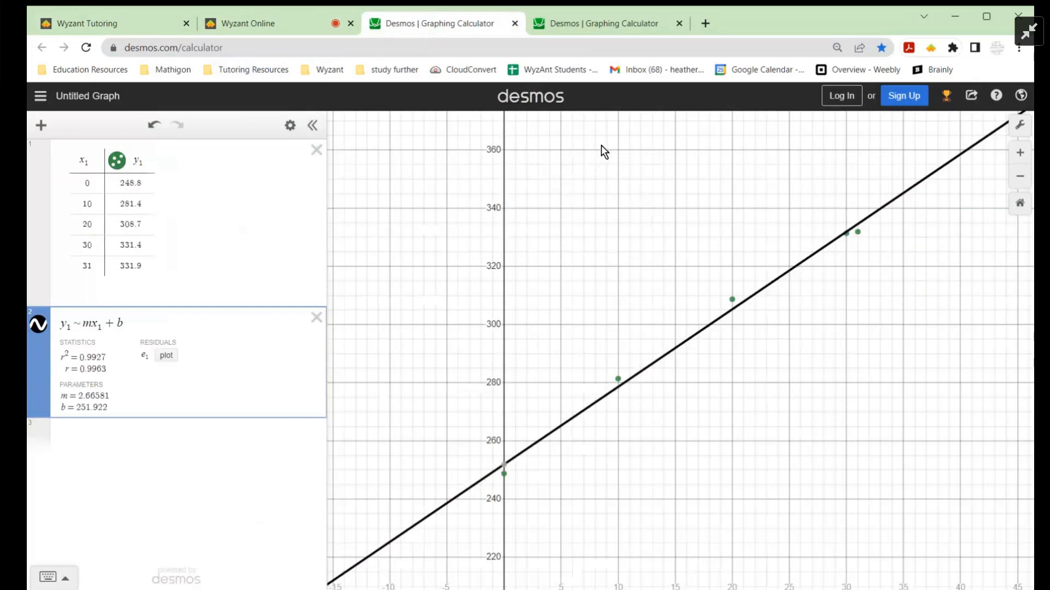
drag(601, 145, 463, 309)
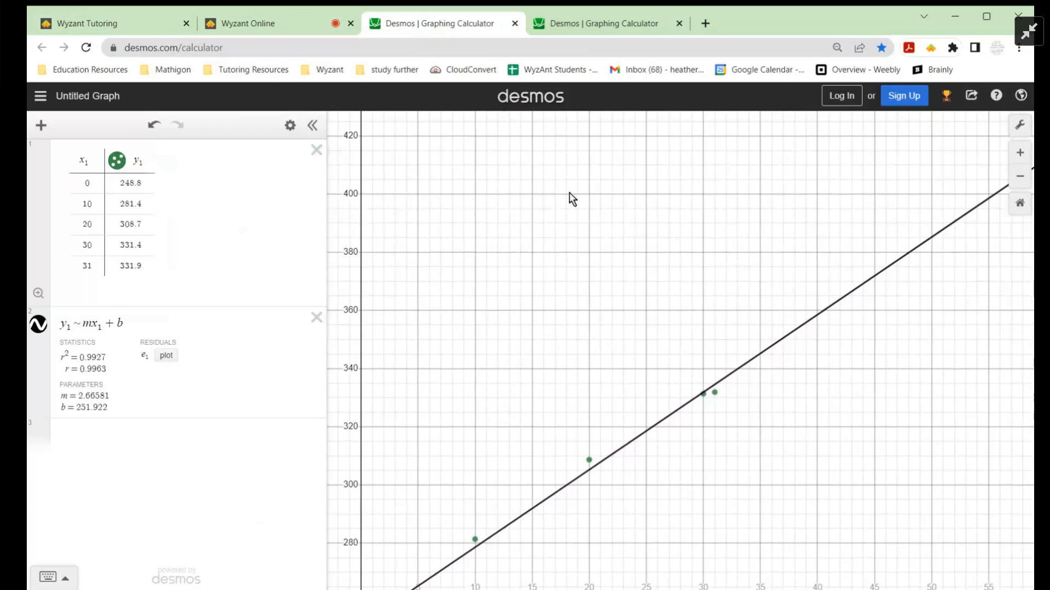
click(997, 195)
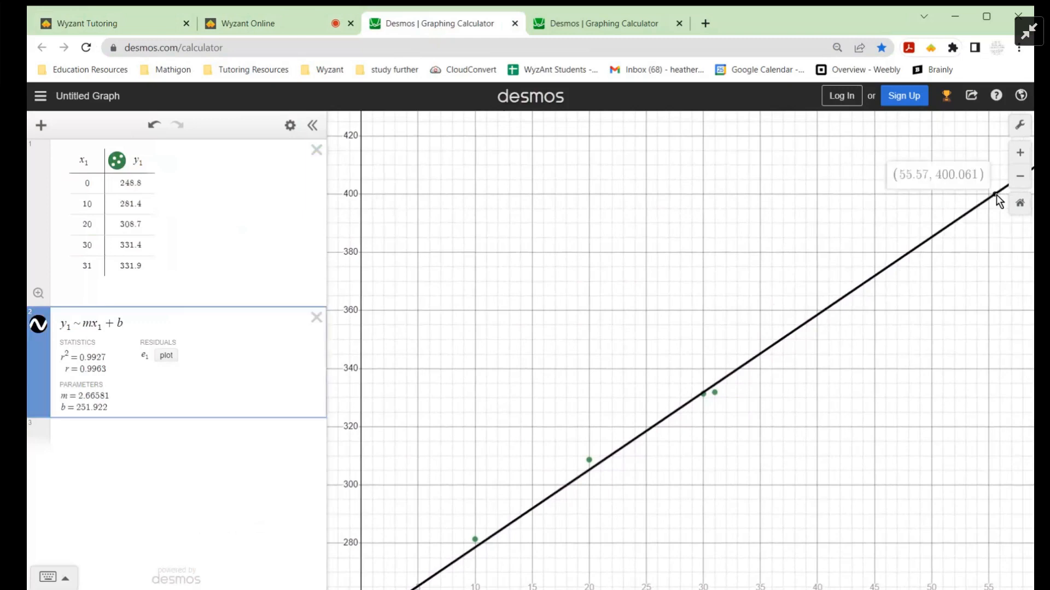
drag(996, 194, 994, 194)
drag(994, 194, 995, 193)
drag(995, 194, 995, 194)
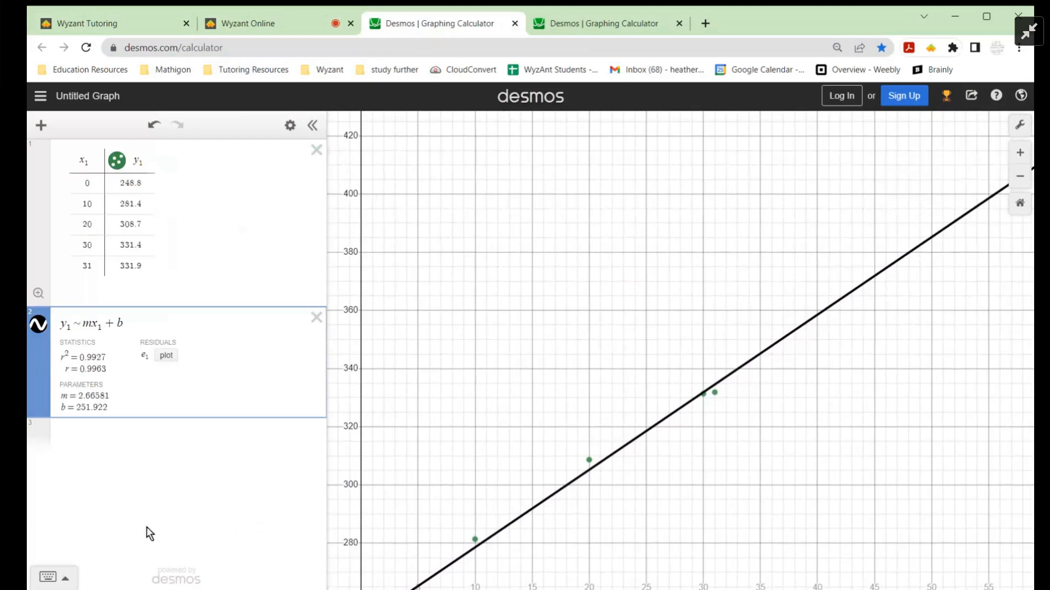
Check the regression tasks on the Wyzant page, and hide the linear regression line on the Desmos graph
click(119, 22)
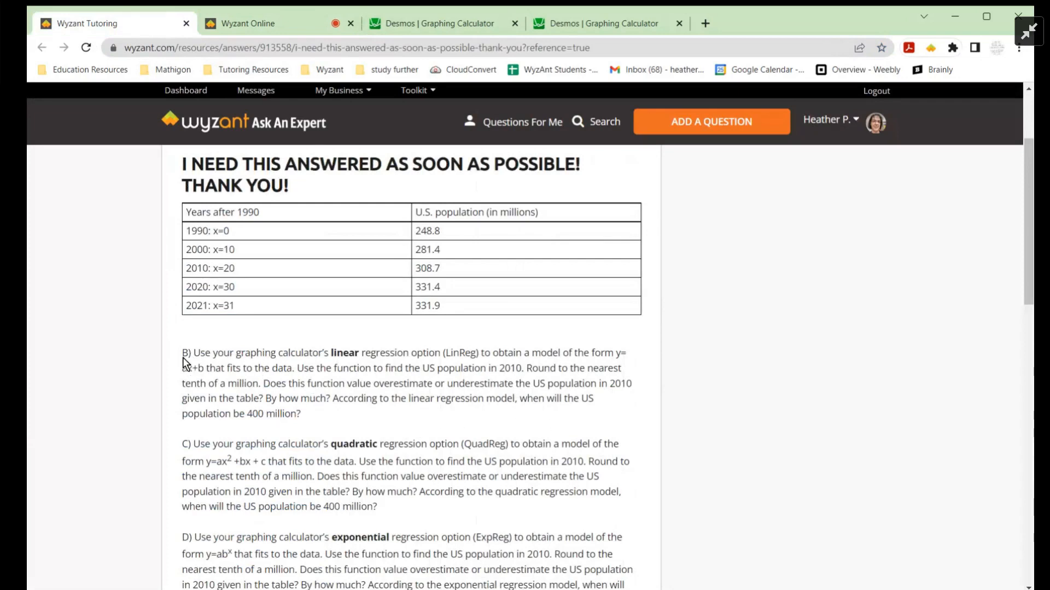
click(412, 25)
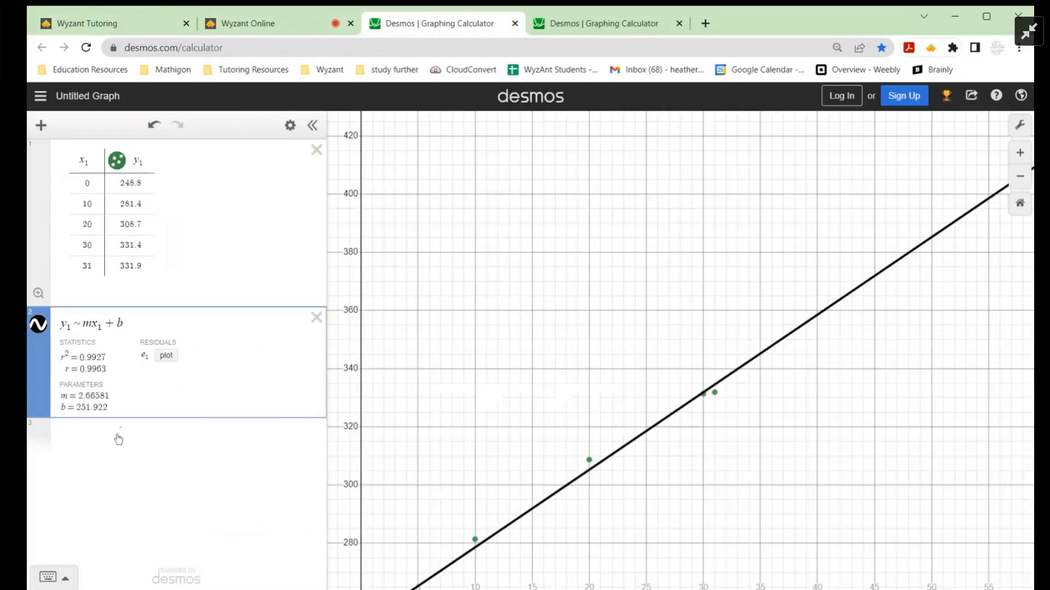
click(38, 325)
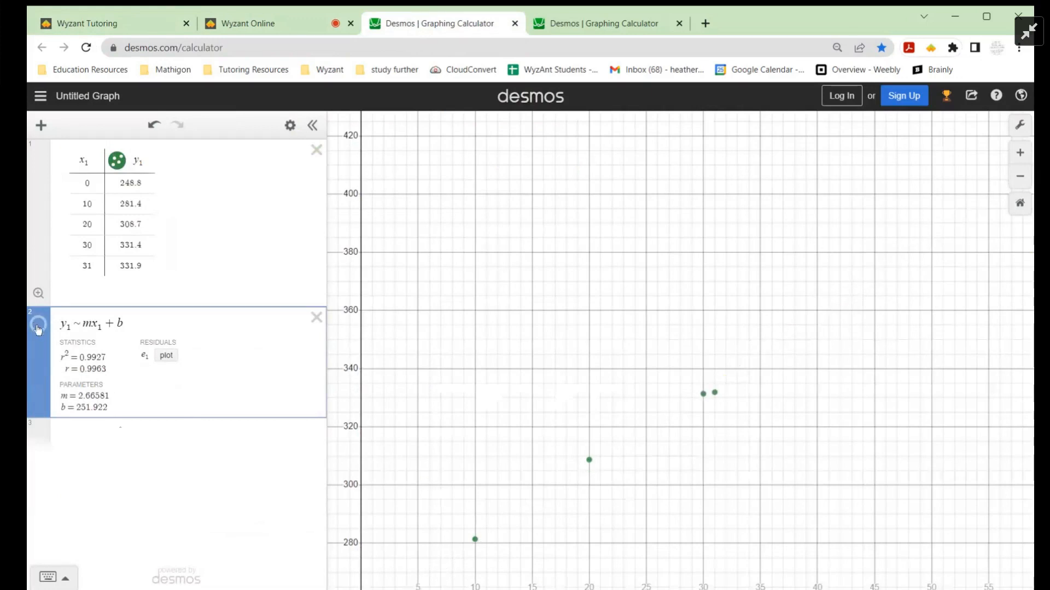
Enter the quadratic equation y₁ = ax₁² + bx₁ + c as a new expression below the linear regression
click(62, 436)
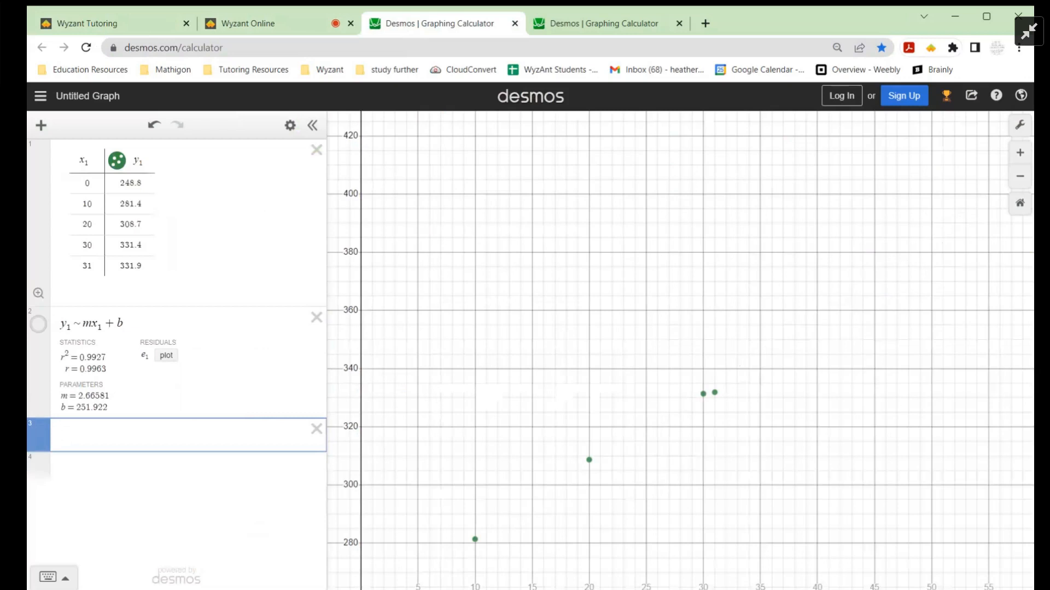
text(y1 = )
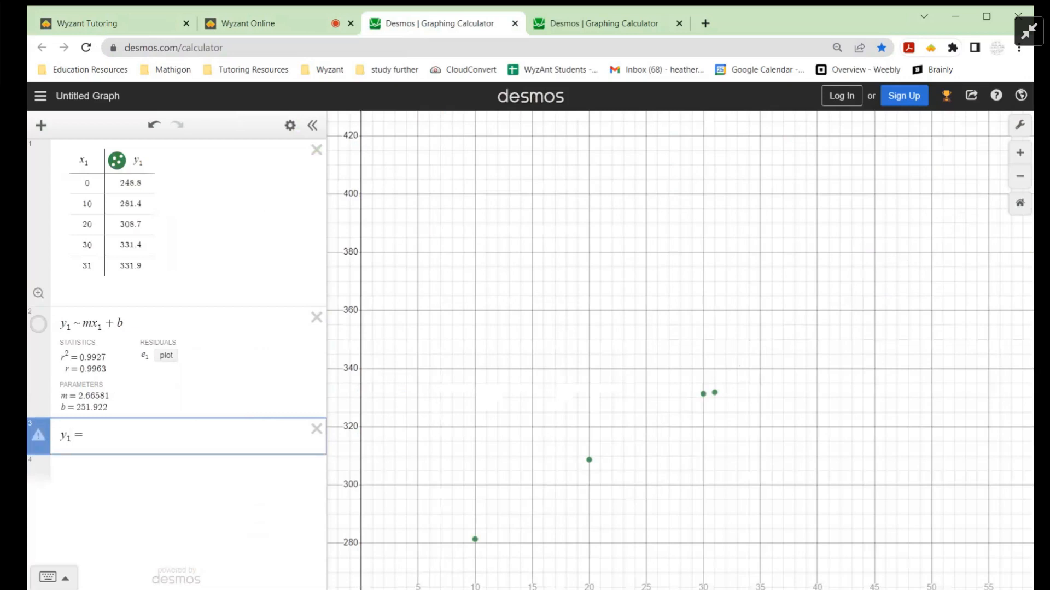
text(ax1^2)
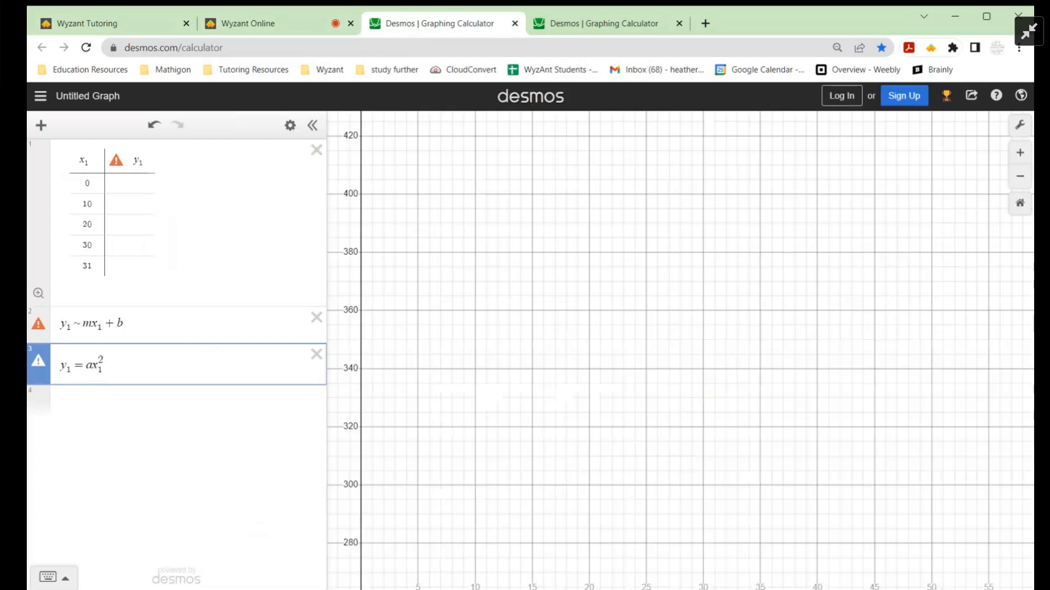
text(+)
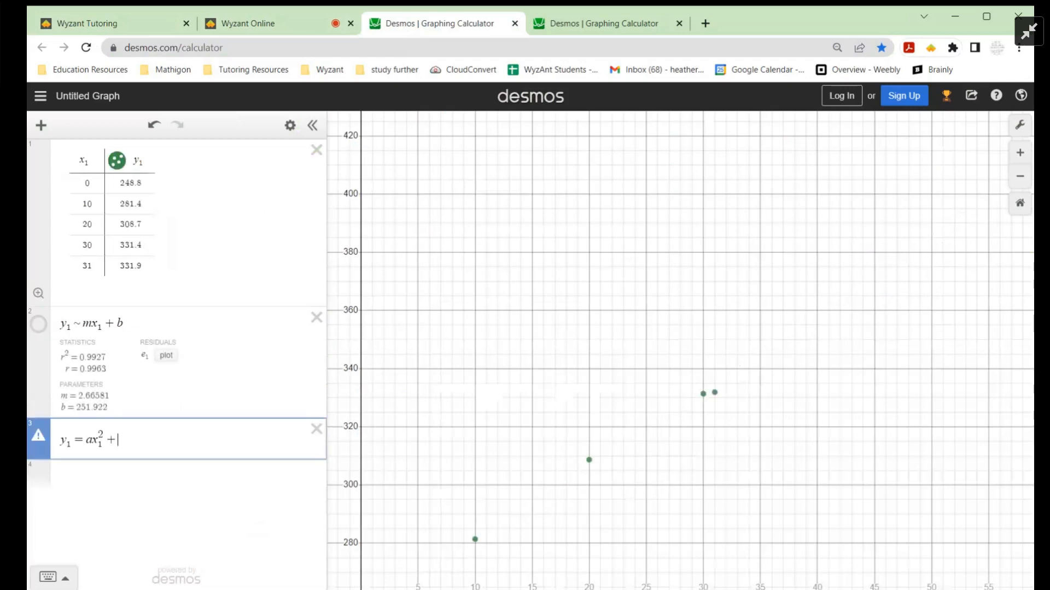
text(bx)
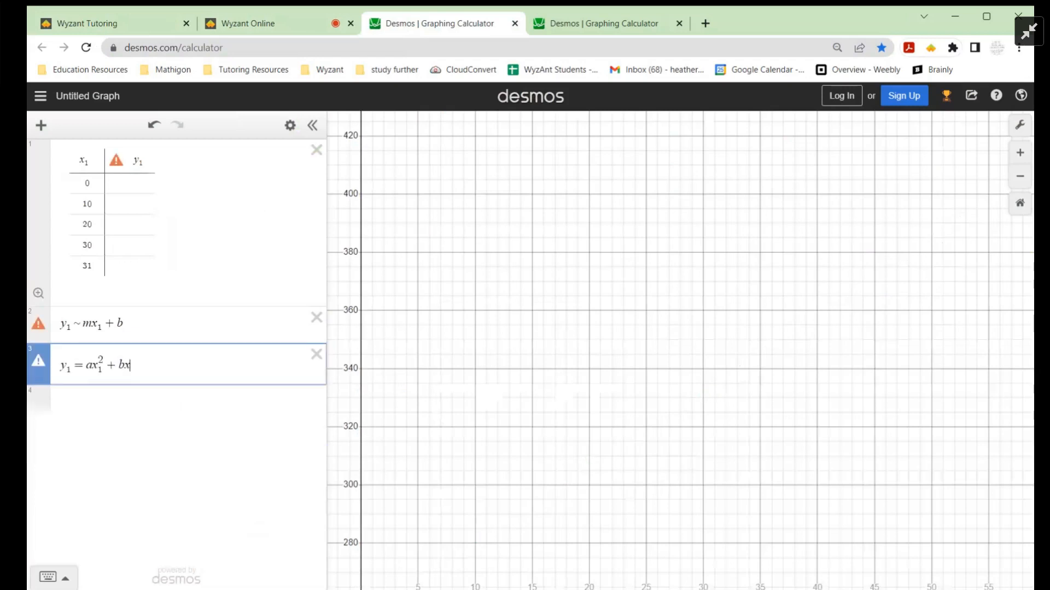
text(1+c)
Replace the equals sign in the quadratic equation with a tilde, making it the regression y₁ ~ ax₁² + bx₁ + c
key(Left)
key(Left)
key(Left)
key(Left)
key(Left)
key(Left)
key(Left)
key(Left)
key(Right)
key(Left)
key(Left)
key(Left)
key(Left)
key(Left)
key(BackSpace)
text(~)
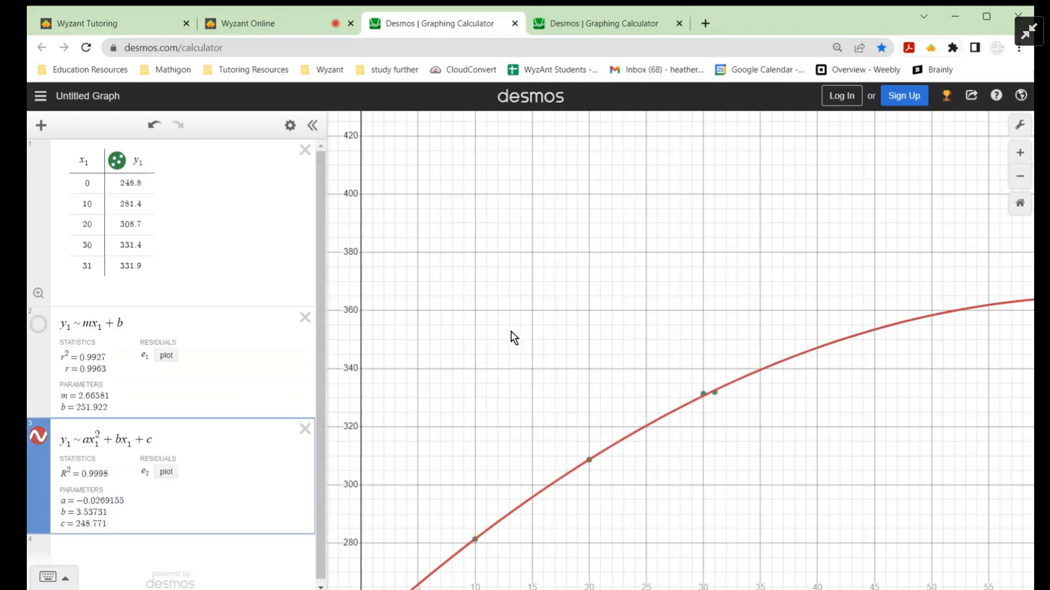
Inspect the quadratic regression curve through the data points and around its maximum, and hide it from the graph
drag(510, 330, 498, 283)
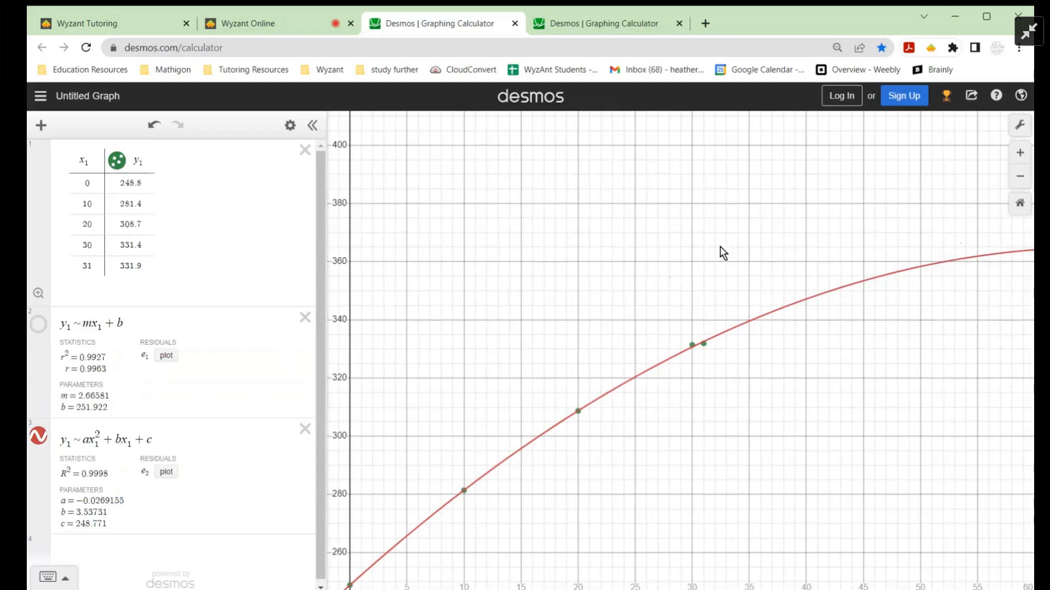
scroll(601, 247, down, 4)
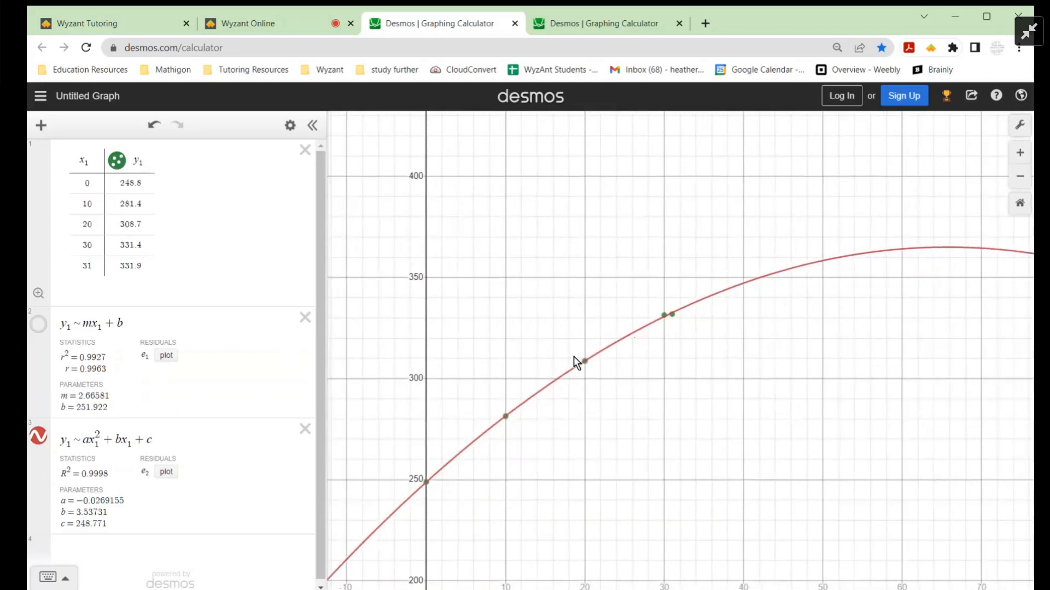
drag(827, 224, 769, 237)
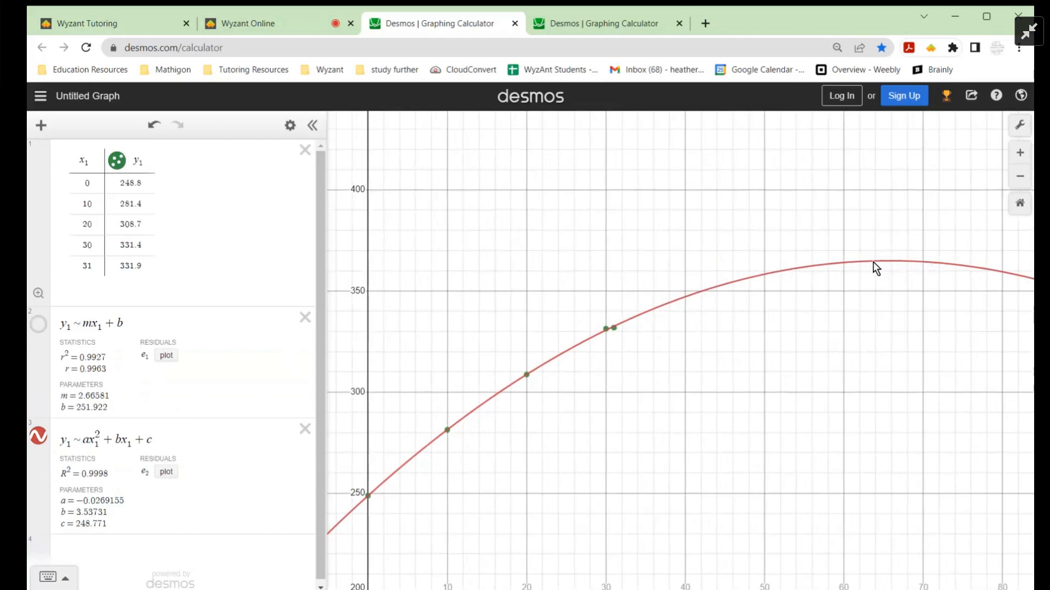
mouse_move(844, 448)
mouse_down()
mouse_move(836, 328)
mouse_move(845, 493)
mouse_move(846, 451)
mouse_up()
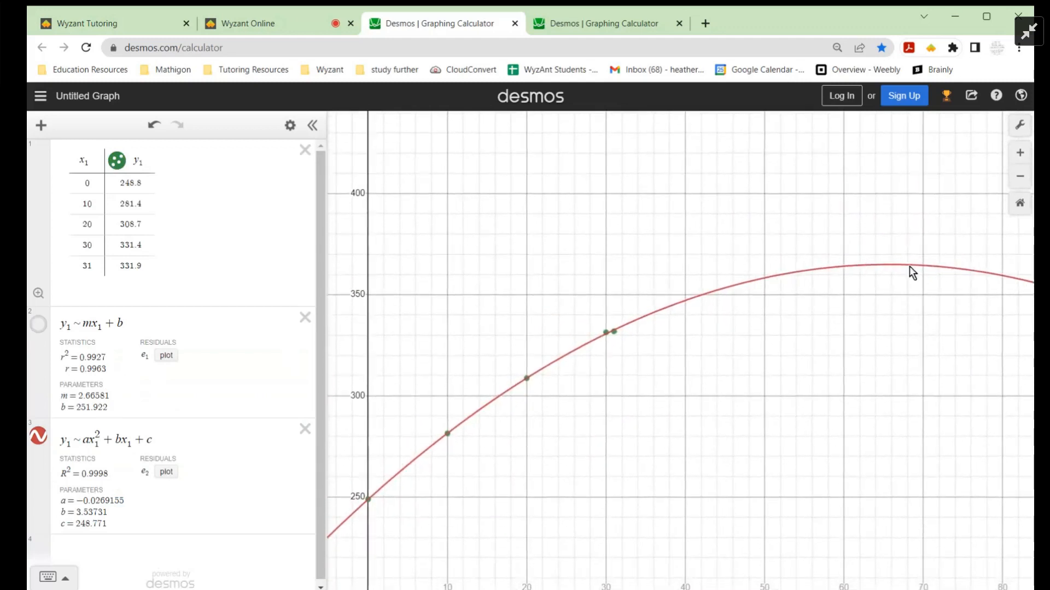
click(37, 437)
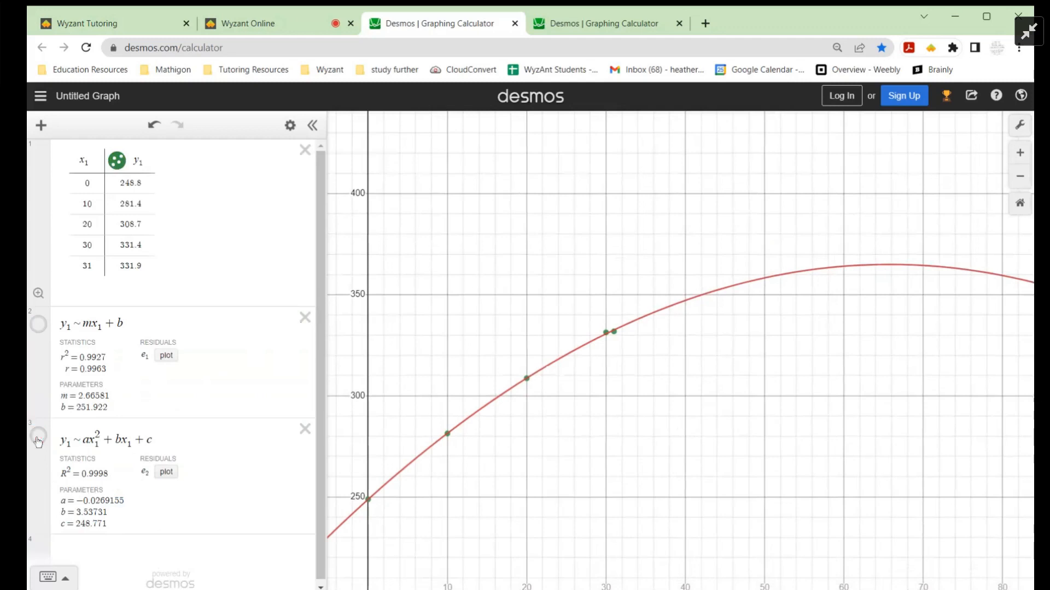
Add the exponential regression y₁ ~ ab^(x₁) as a new expression below the quadratic one
click(145, 550)
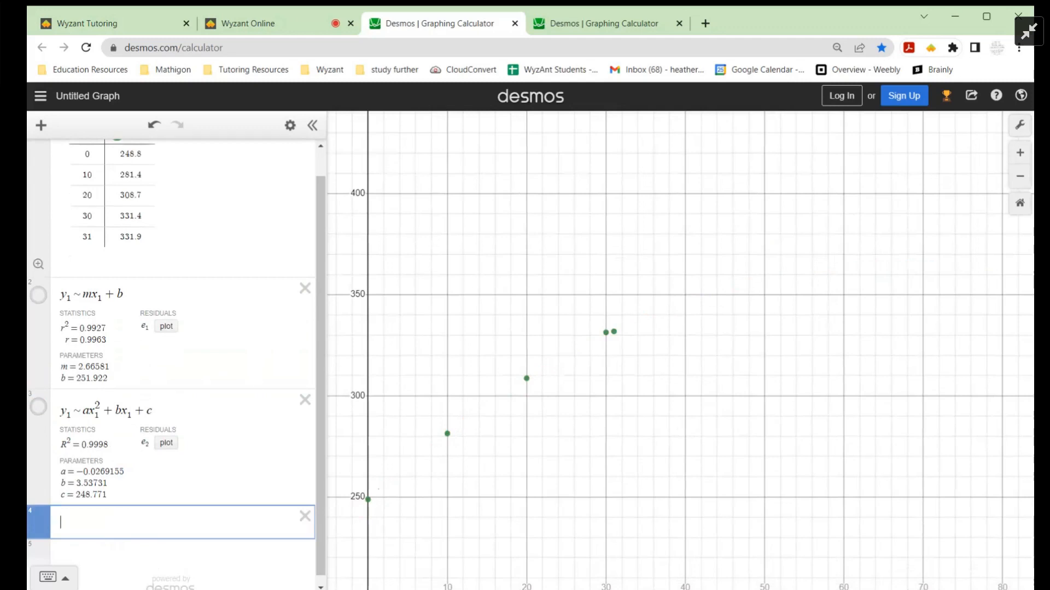
text(y)
text(1 ~)
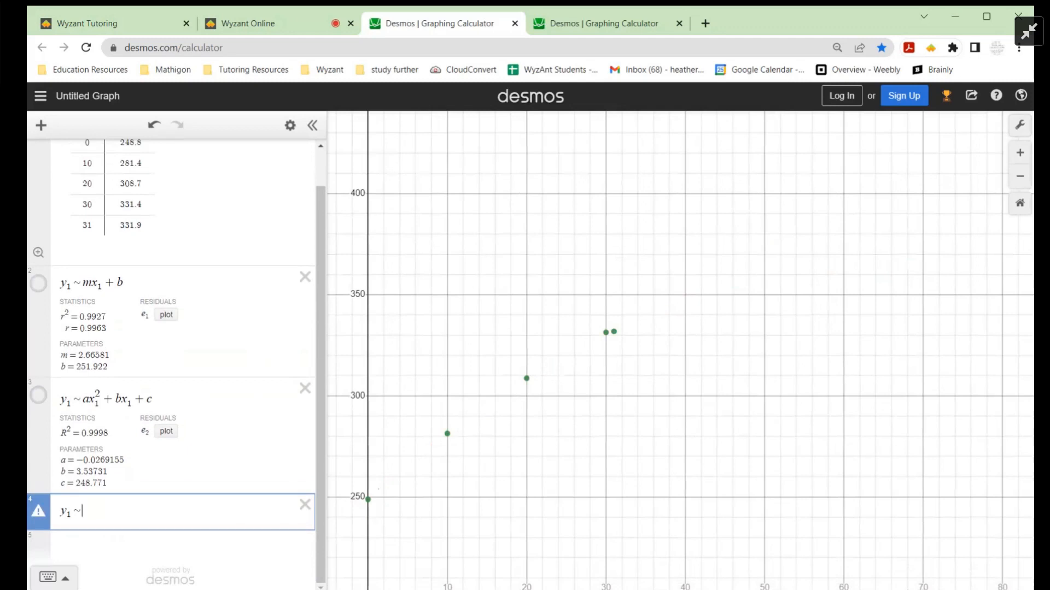
text(ab)
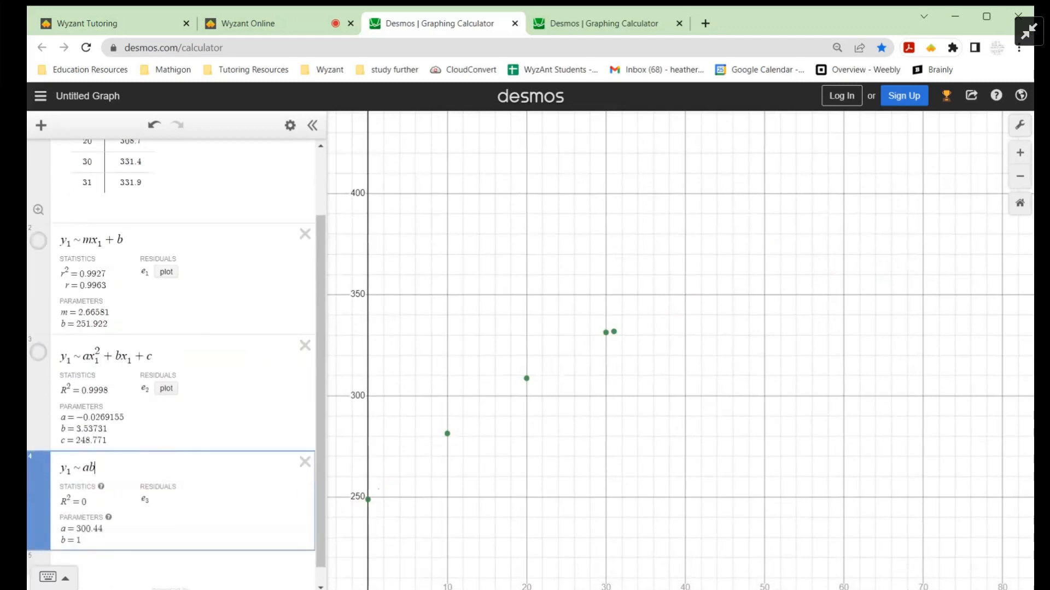
text(^x)
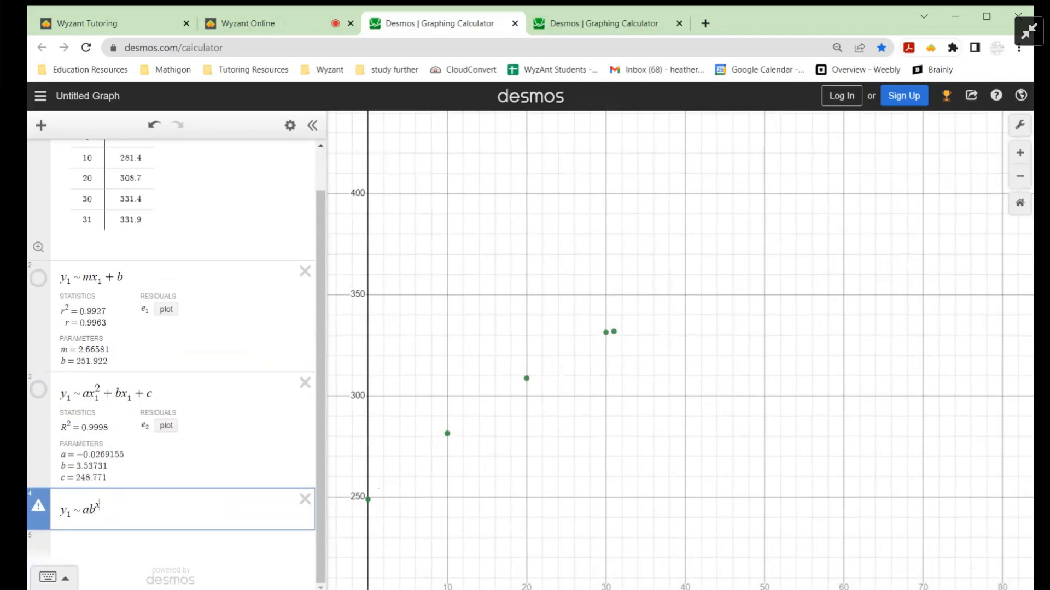
text(1)
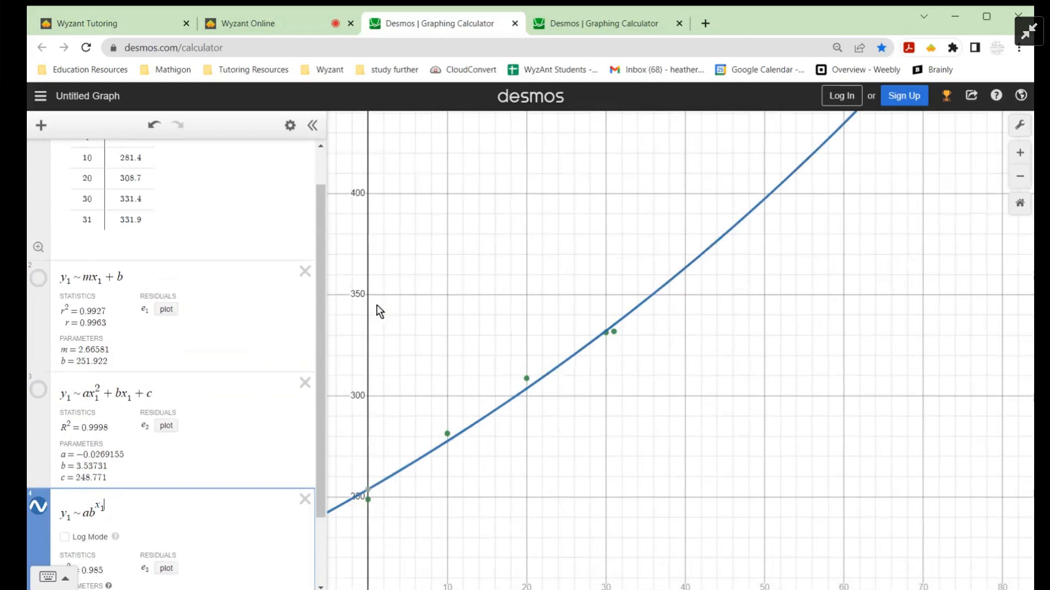
Check the exponential regression's statistics, parameters and fit to the data points, and hide its curve
scroll(273, 347, down, 1)
scroll(274, 350, down, 3)
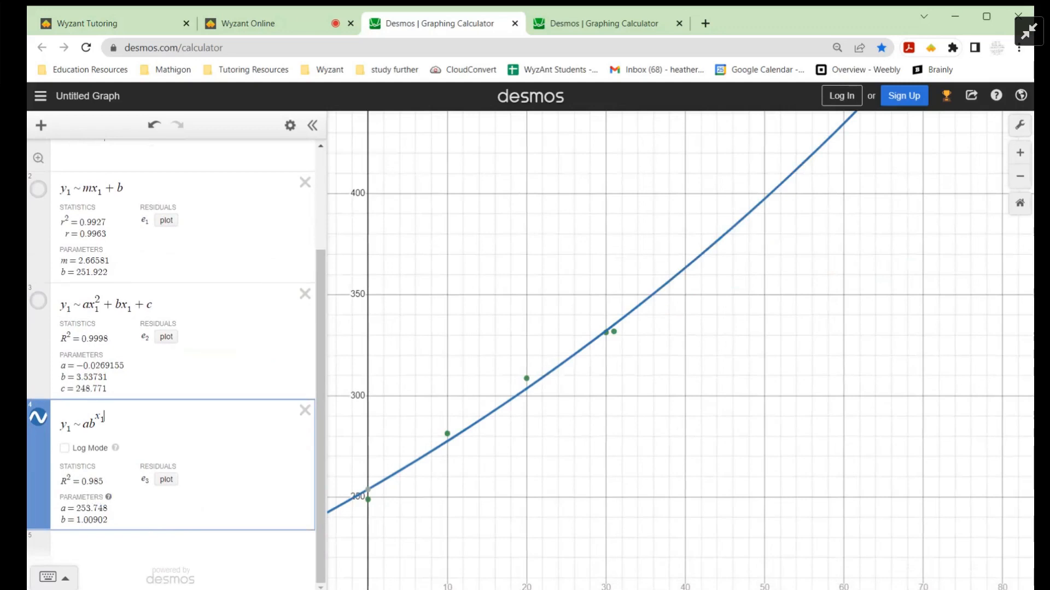
mouse_move(107, 494)
mouse_move(449, 448)
click(39, 419)
Add the logarithmic regression y₁ ~ a + b ln x₁ as a new expression below the exponential one
click(68, 548)
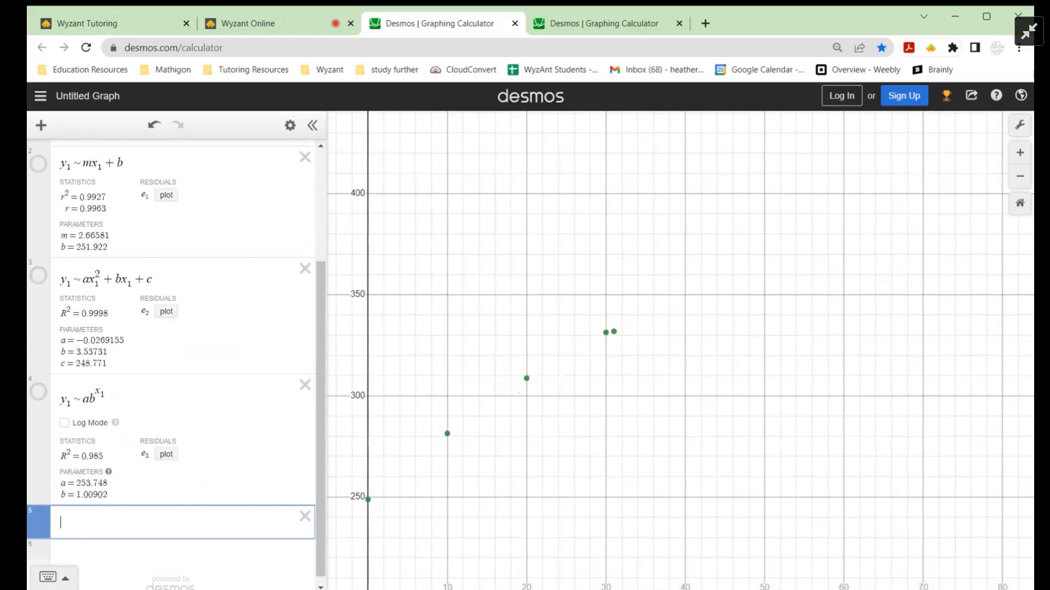
text(y_1~)
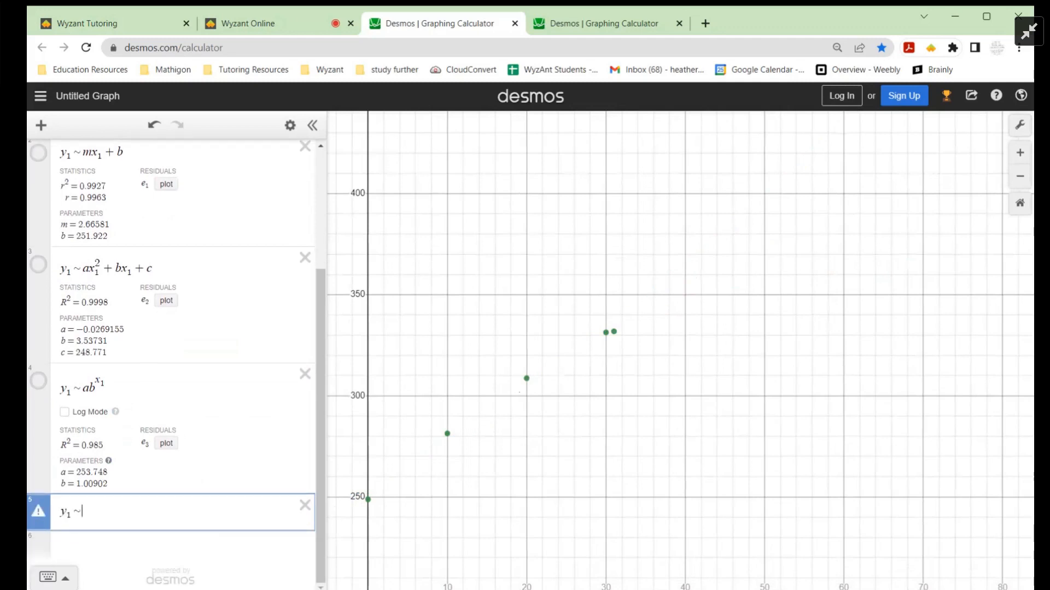
text(a)
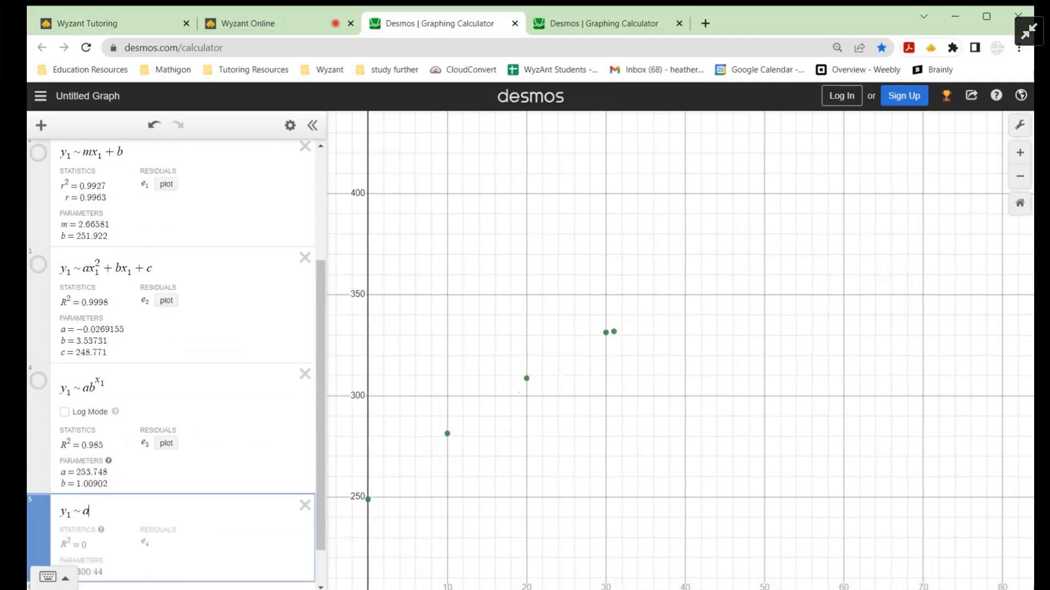
text(+bln)
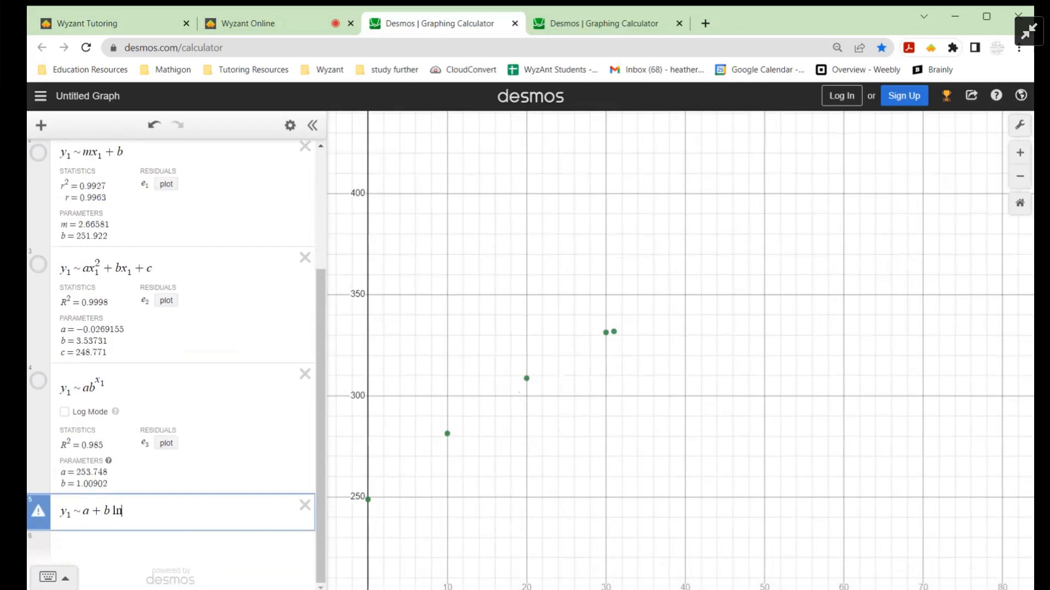
text(x_1)
key(Return)
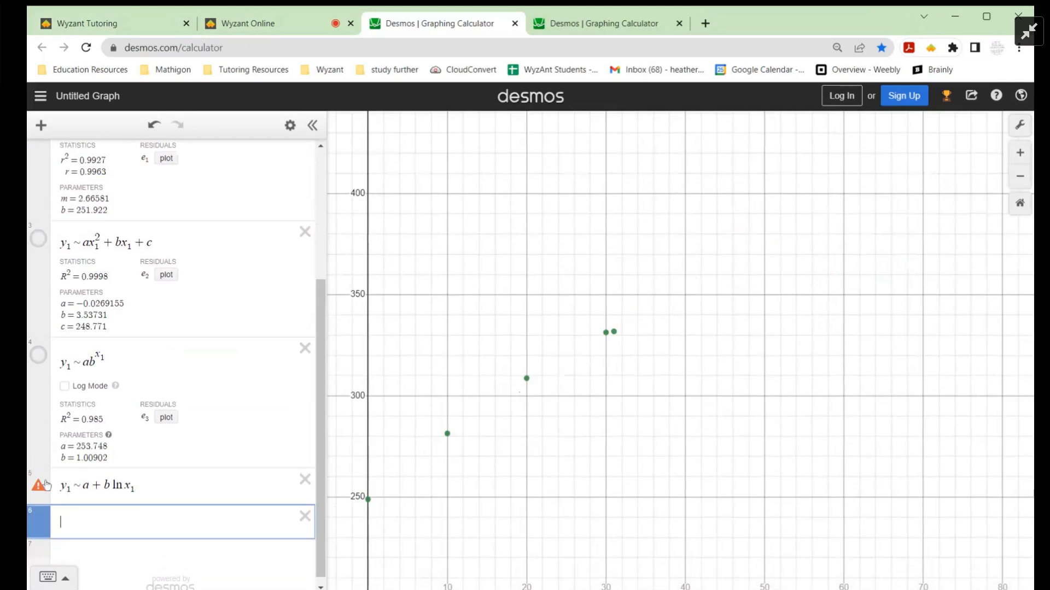
Show the exponential, quadratic and linear regression curves together on the graph
click(38, 355)
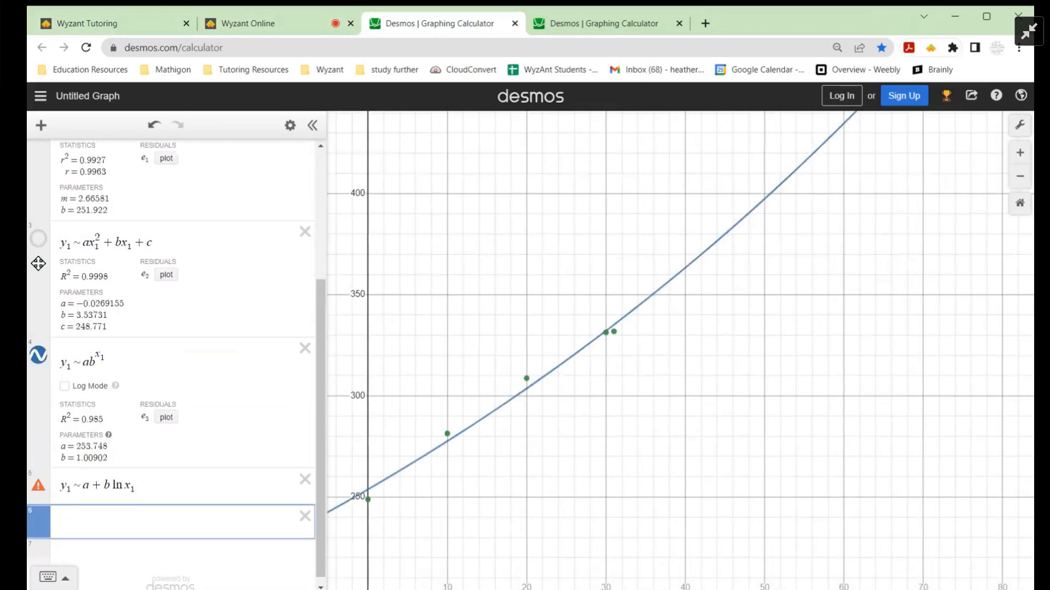
click(43, 241)
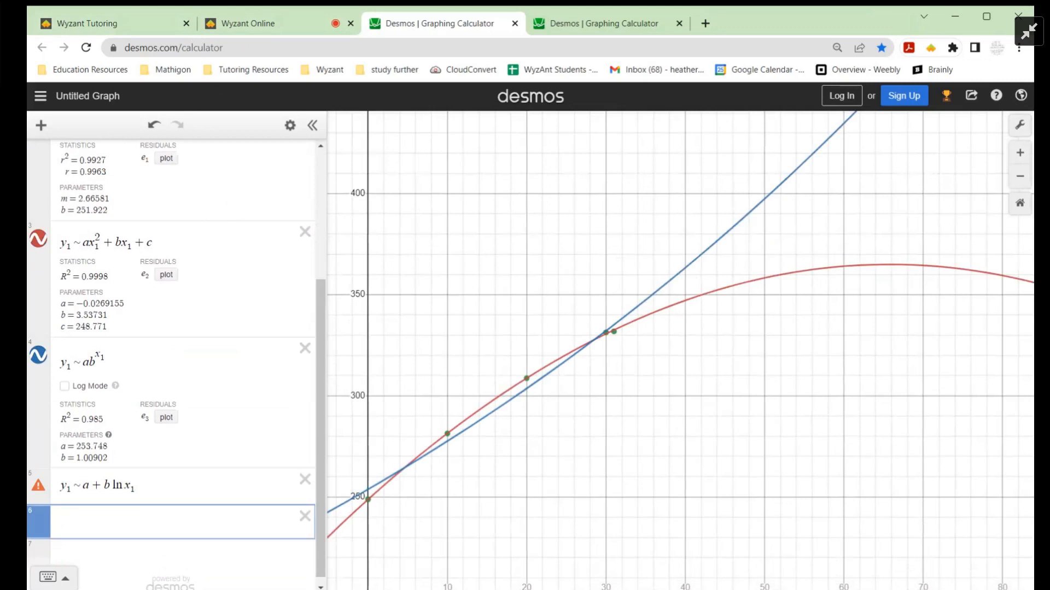
scroll(232, 228, up, 4)
click(38, 324)
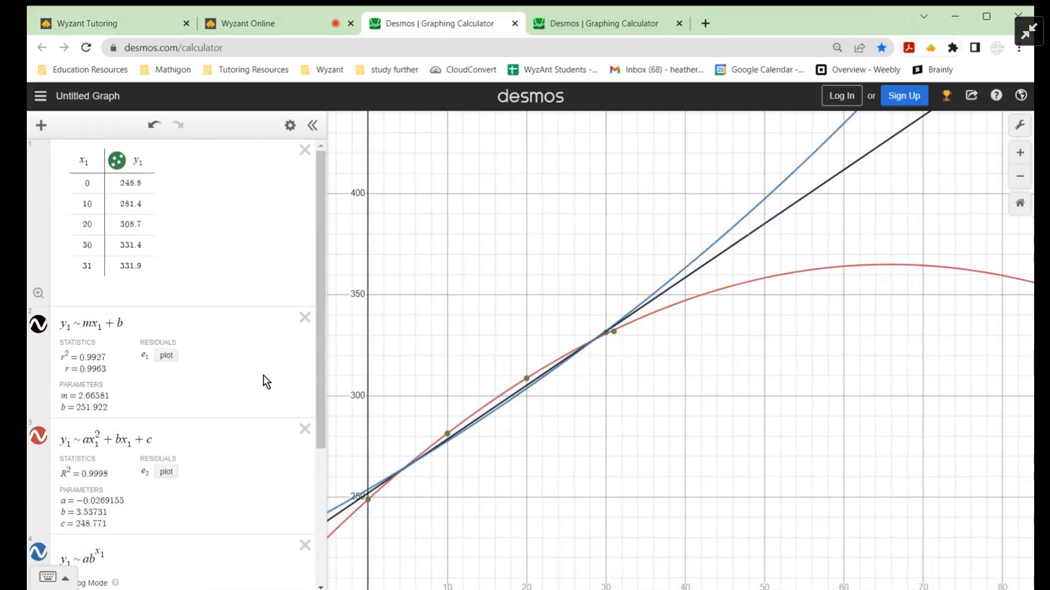
Plot the linear regression's residuals near the x-axis, and hide the quadratic and exponential curves
click(166, 356)
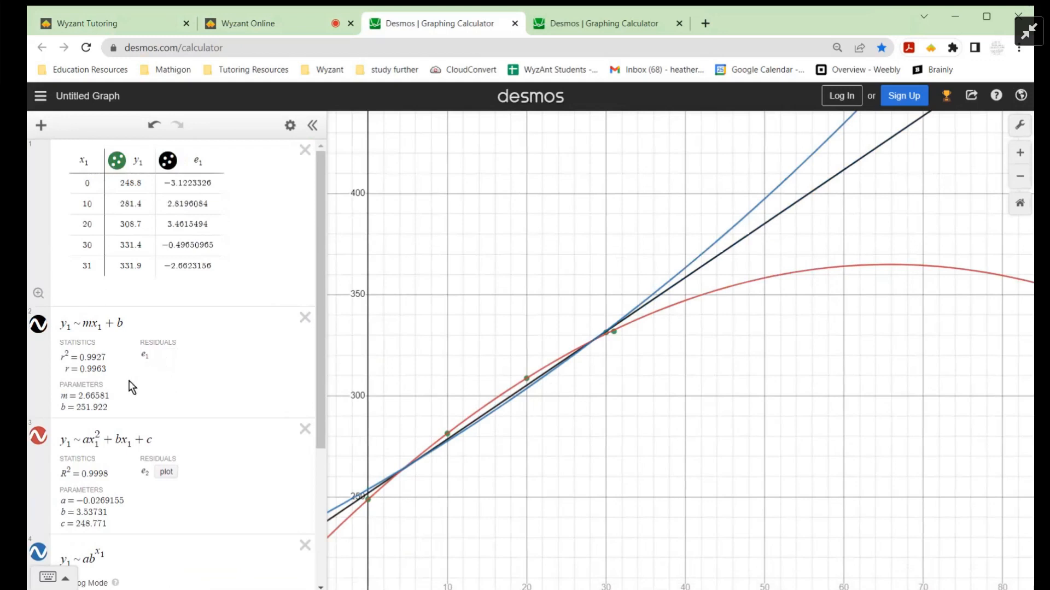
click(39, 436)
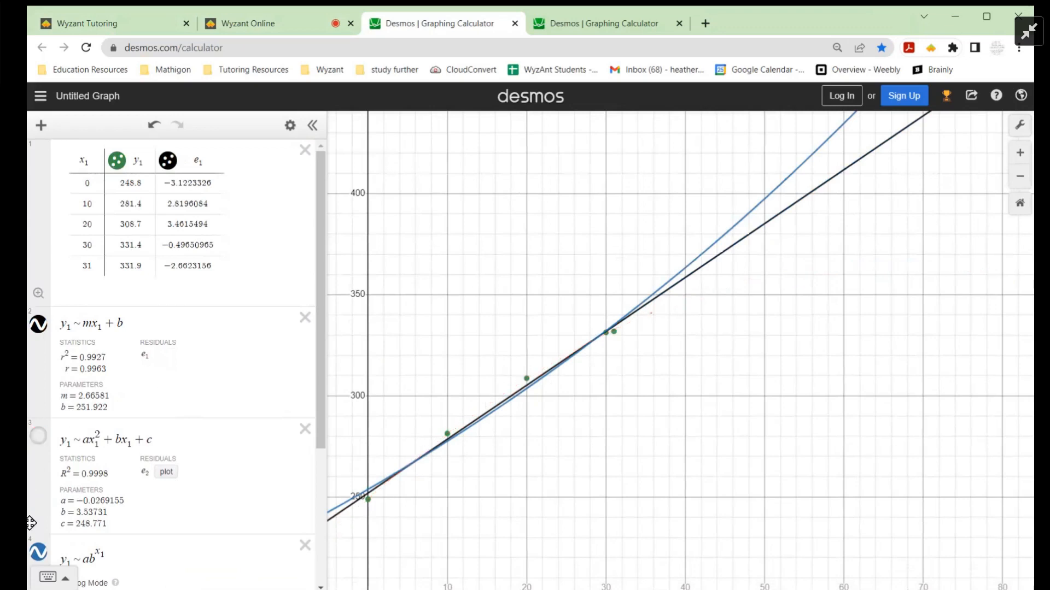
click(39, 553)
scroll(122, 464, down, 4)
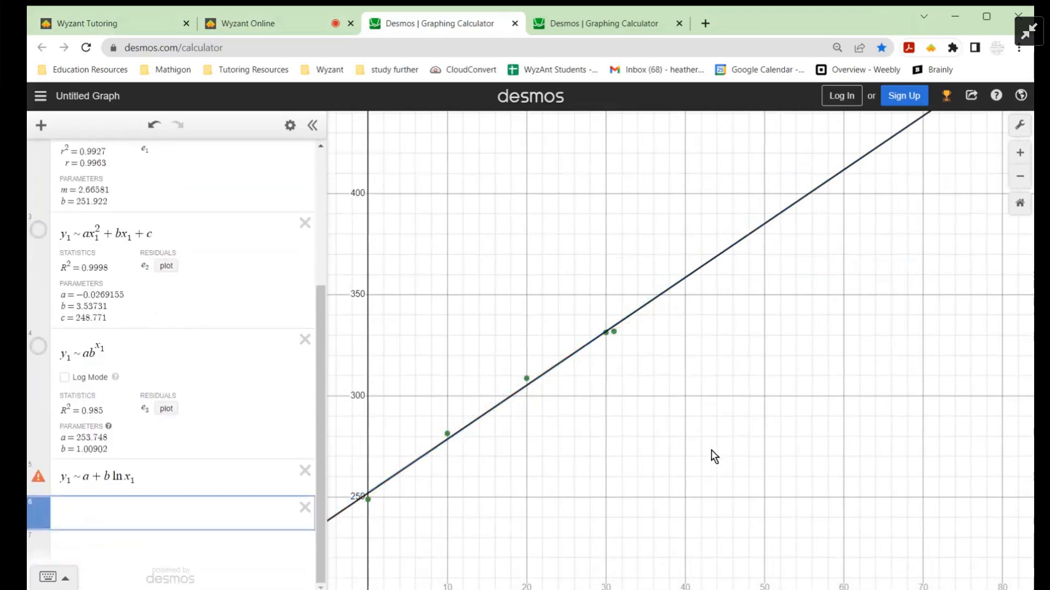
drag(711, 463, 728, 8)
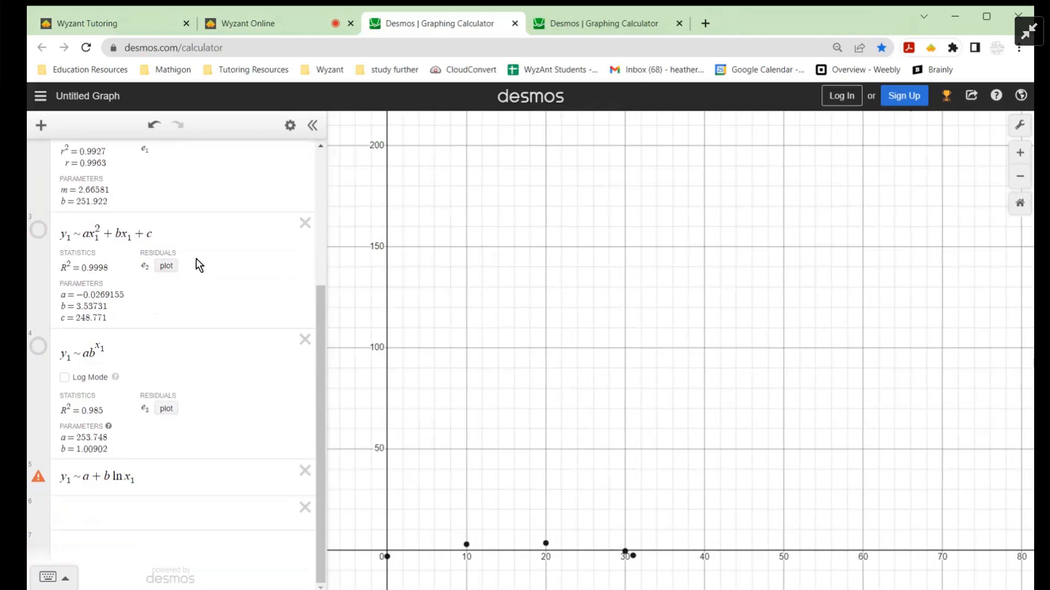
Plot the quadratic regression's residuals, and have both the quadratic and linear curves shown
scroll(210, 261, up, 2)
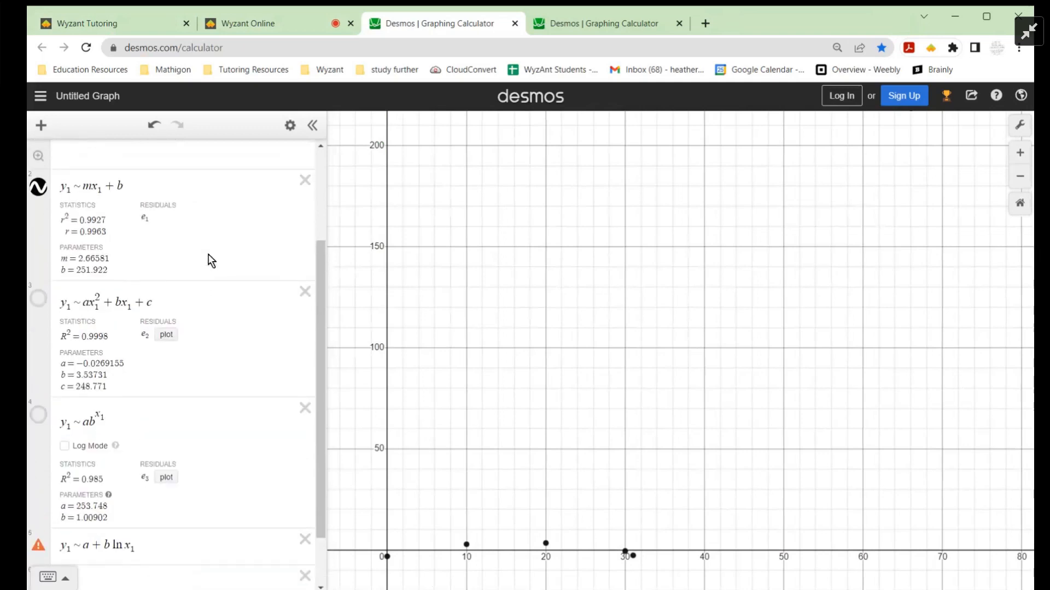
click(38, 187)
click(165, 335)
click(41, 296)
click(39, 187)
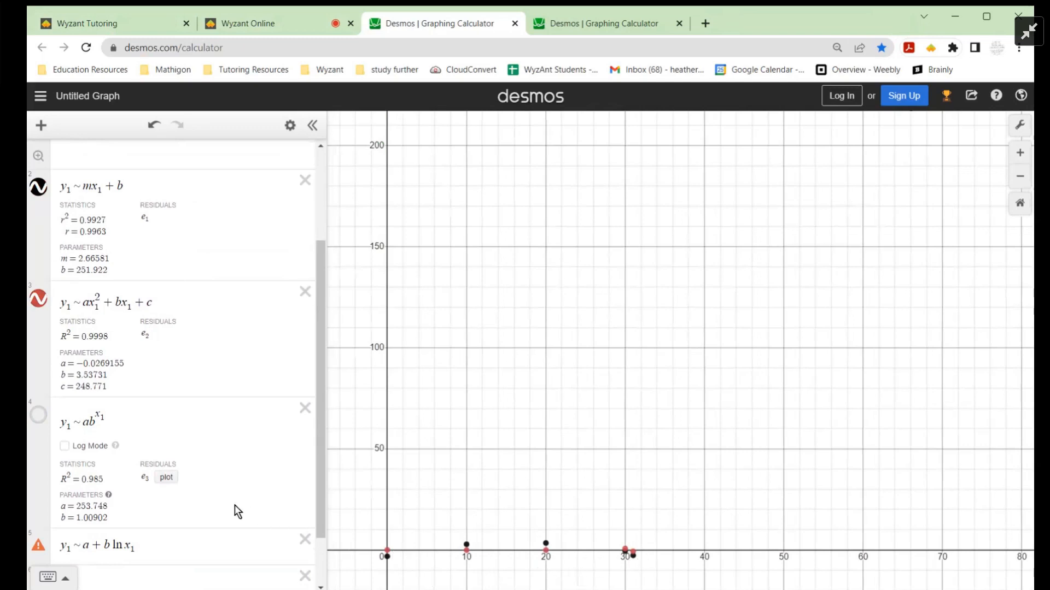
Show the exponential curve with its residuals plotted alongside the others, and return to the Wyzant Online whiteboard
click(39, 415)
click(167, 479)
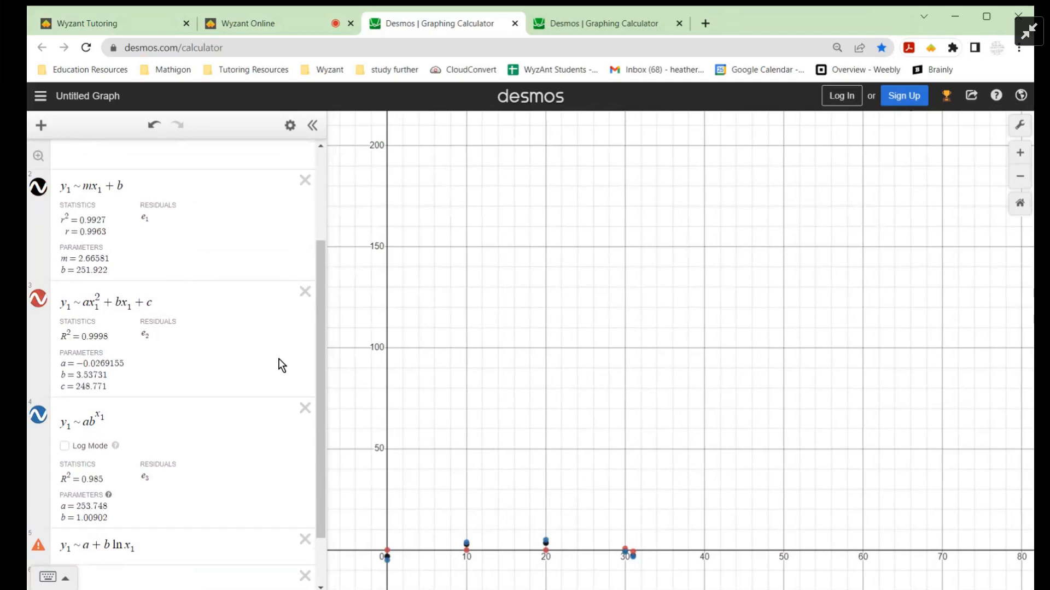
scroll(219, 427, up, 3)
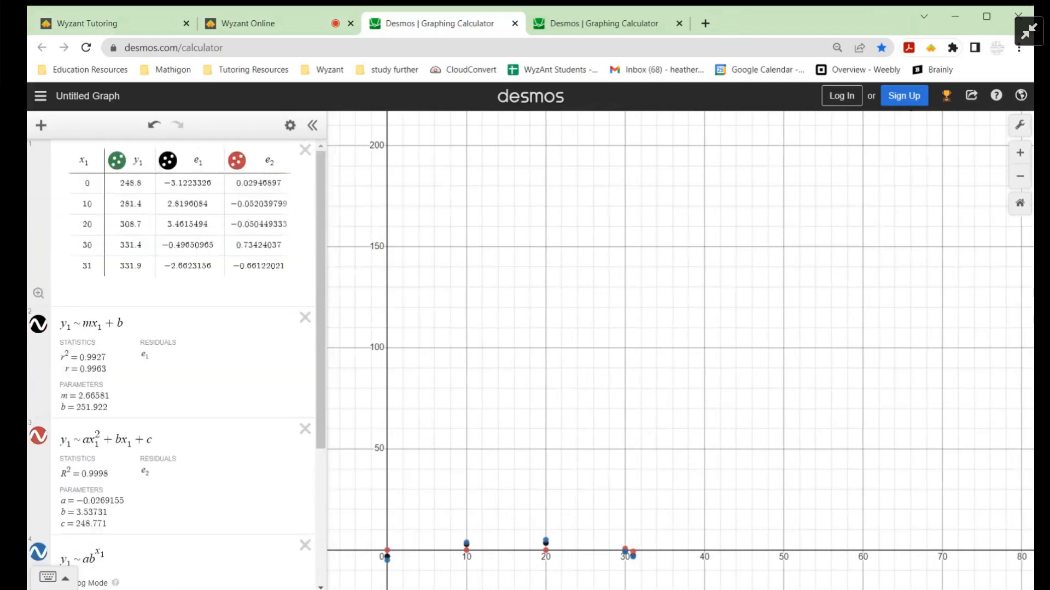
click(237, 22)
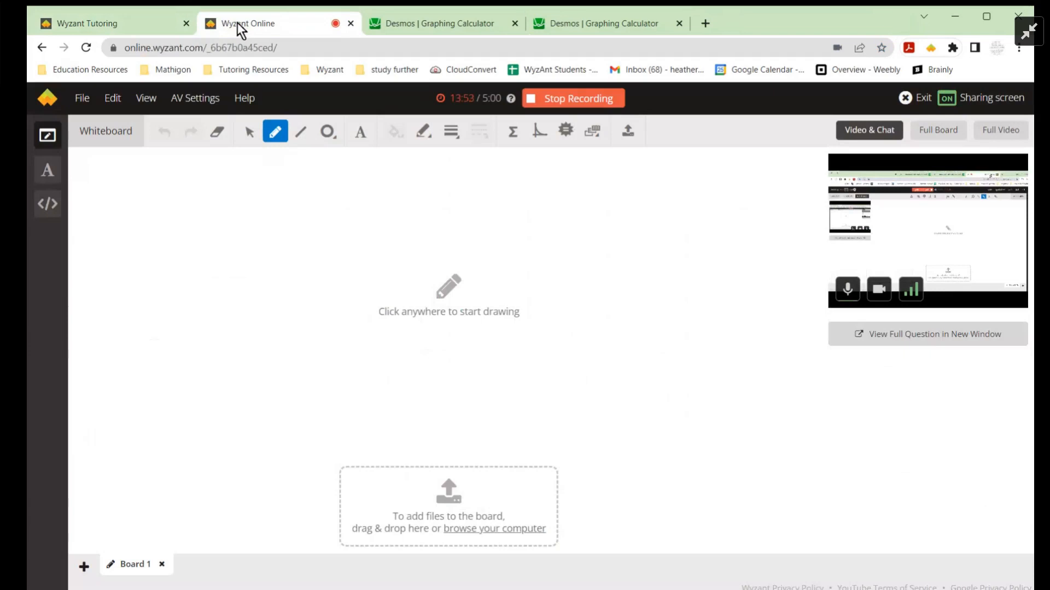